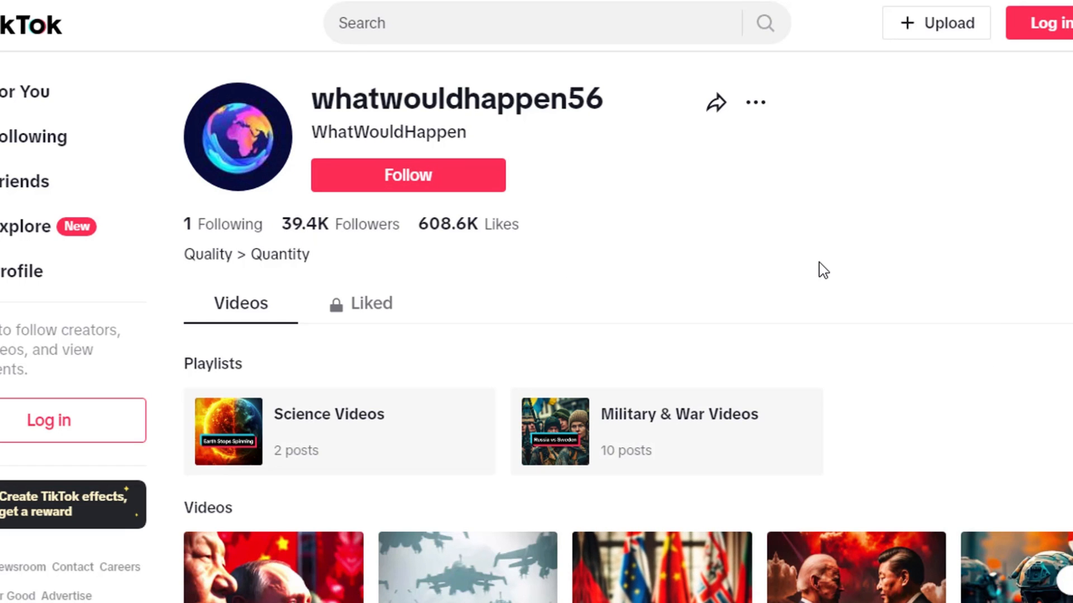
- Browse the video grid on the whatwouldhappen56 TikTok profile down to its oldest posts
scroll(819, 268, down, 3)
scroll(821, 272, down, 3)
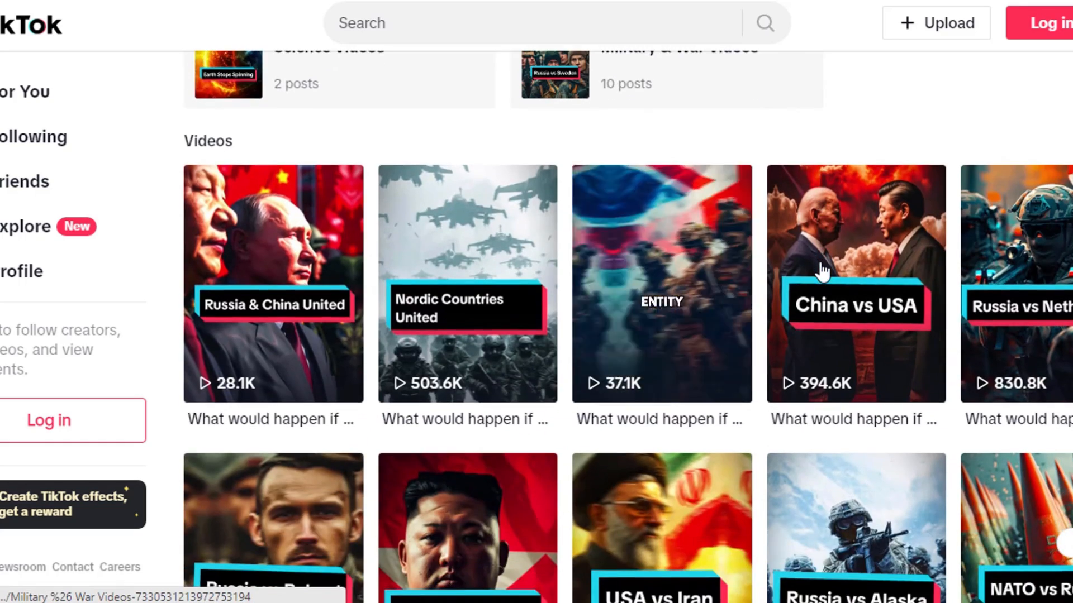
scroll(821, 272, down, 3)
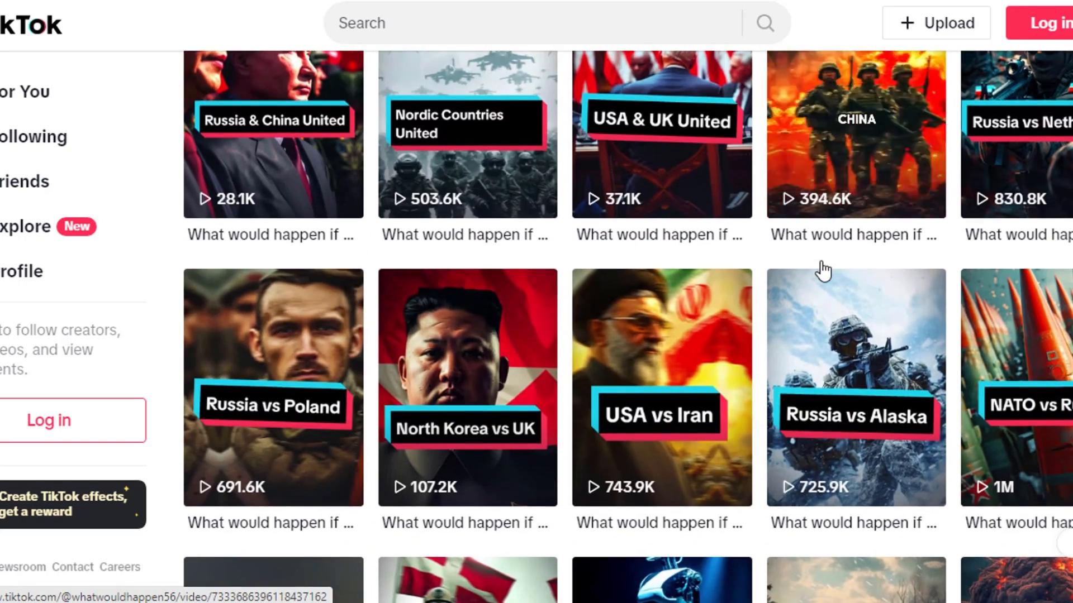
scroll(823, 272, down, 3)
scroll(822, 272, down, 3)
scroll(822, 272, down, 3)
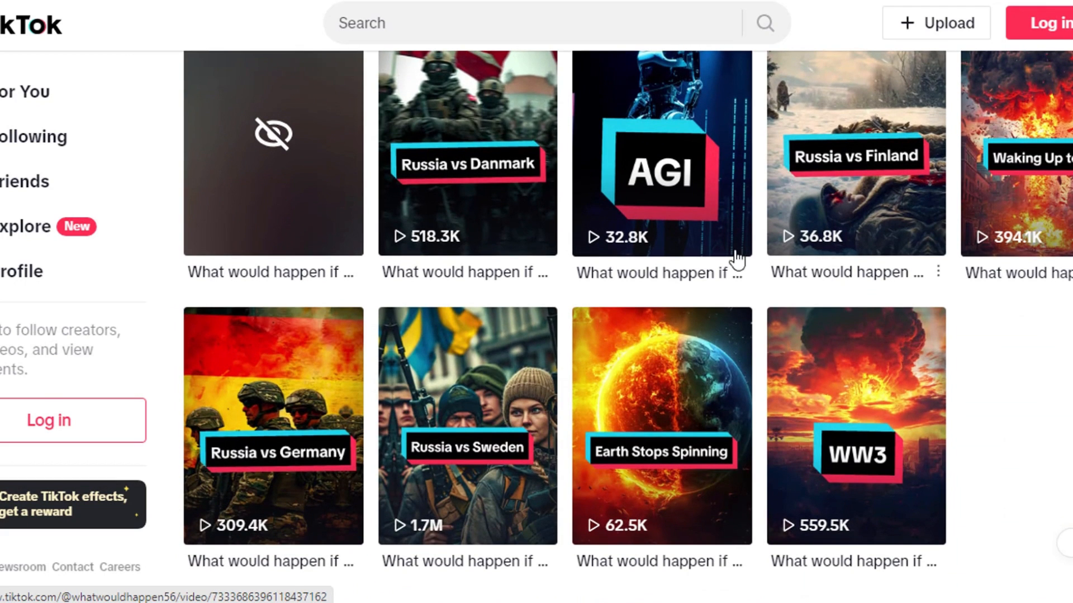
scroll(611, 237, up, 2)
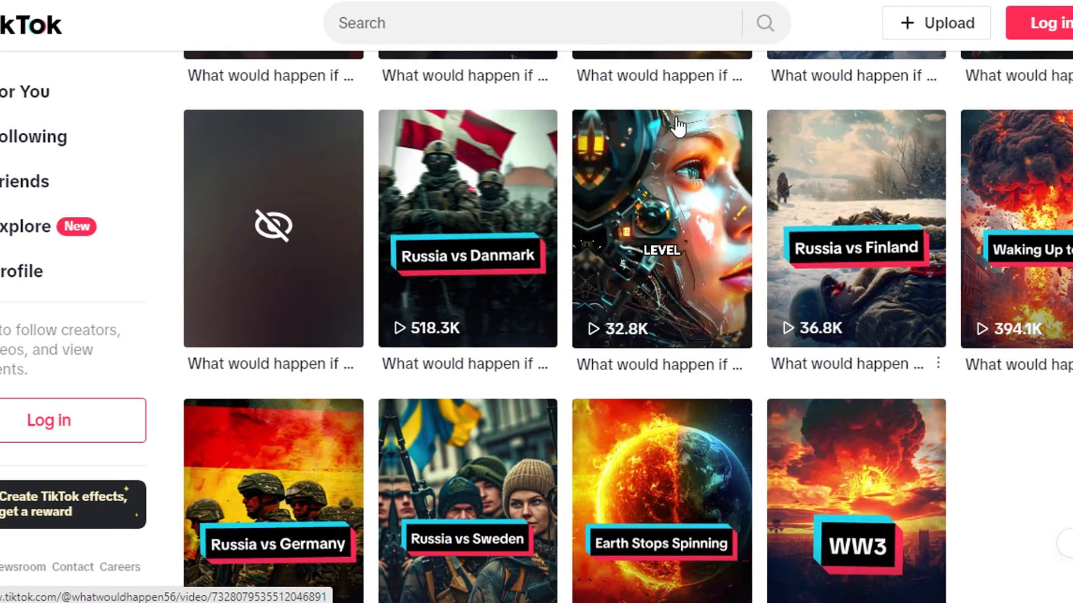
- Play one of the profile's videos from near its start, and look over the rest of the video grid
click(610, 237)
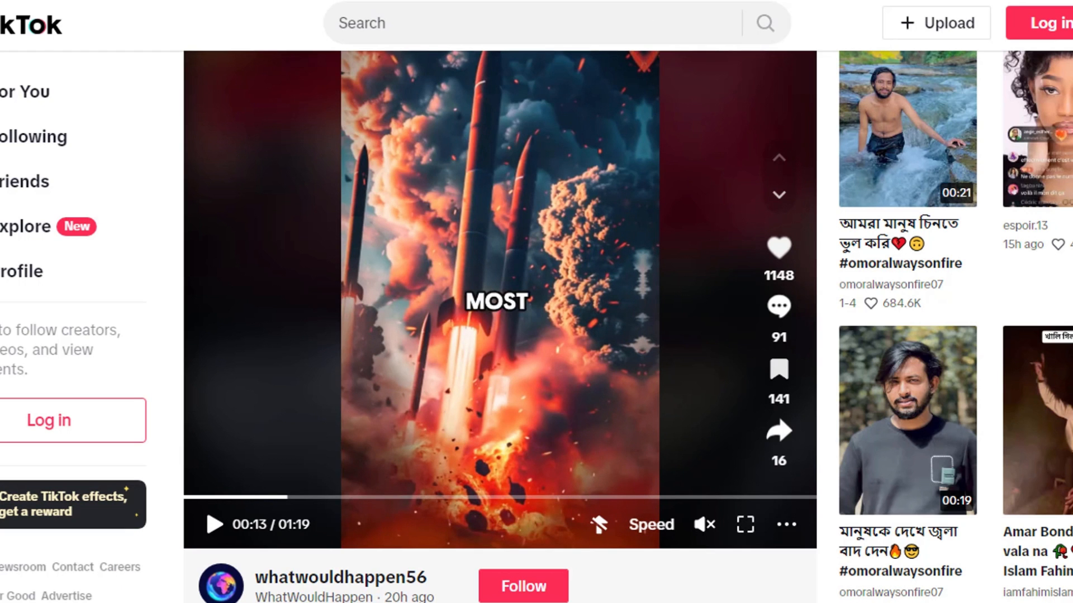
click(227, 496)
click(214, 524)
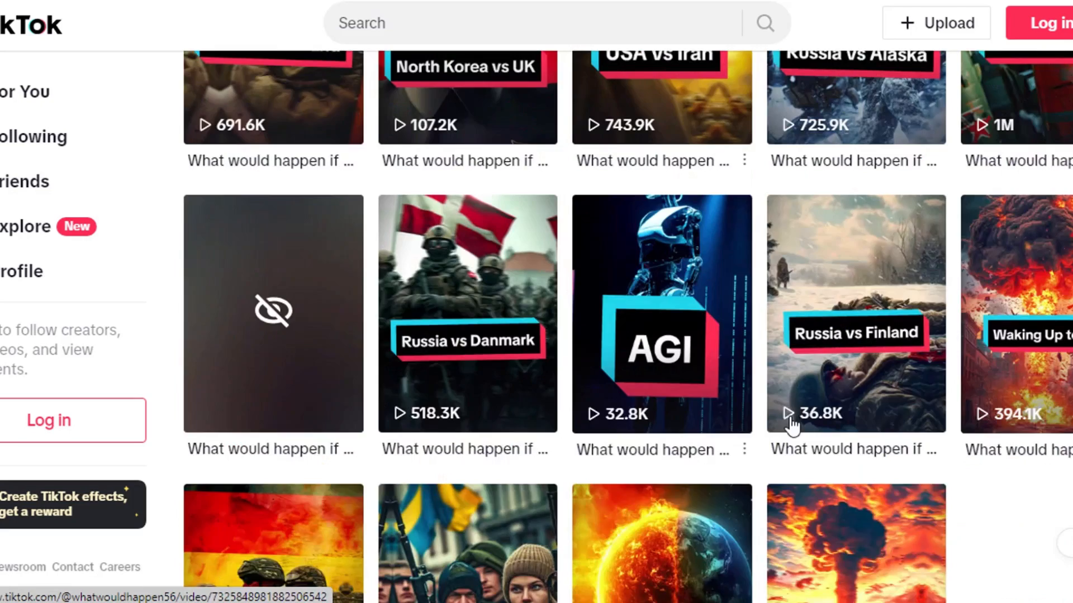
scroll(792, 426, up, 2)
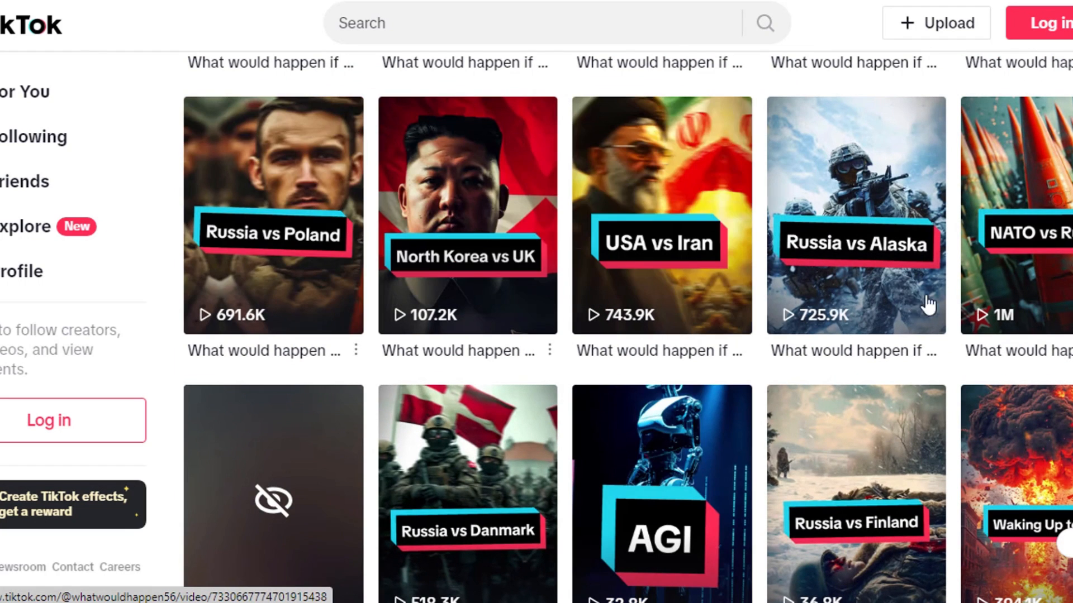
scroll(1015, 339, down, 3)
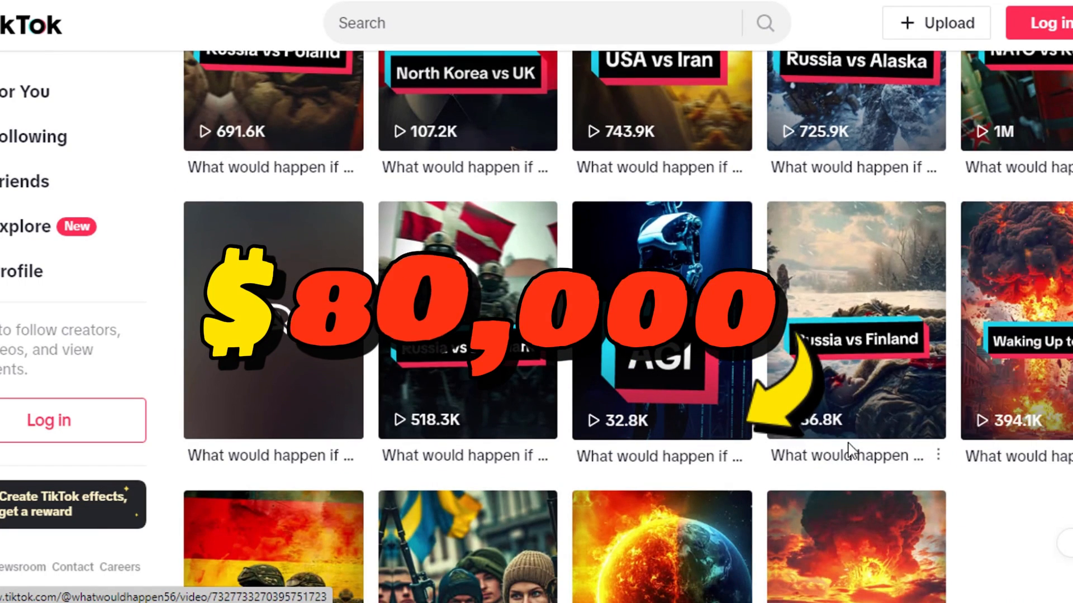
scroll(412, 440, down, 3)
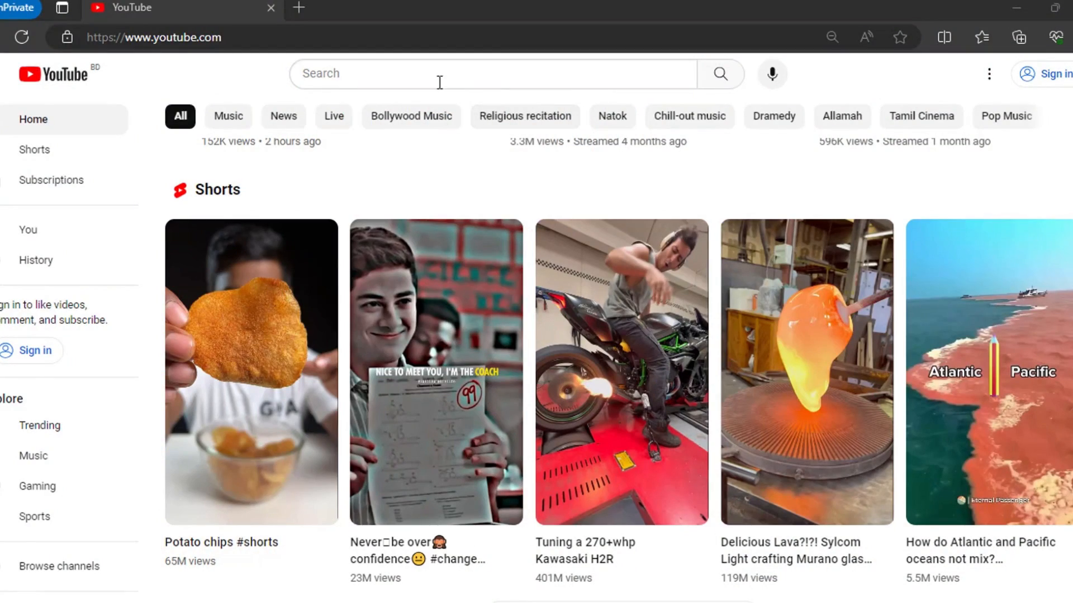
- In YouTube's search, enter "What Would Happen If" followed in turn by b, f, d, s, n and k to view topic suggestions
click(434, 74)
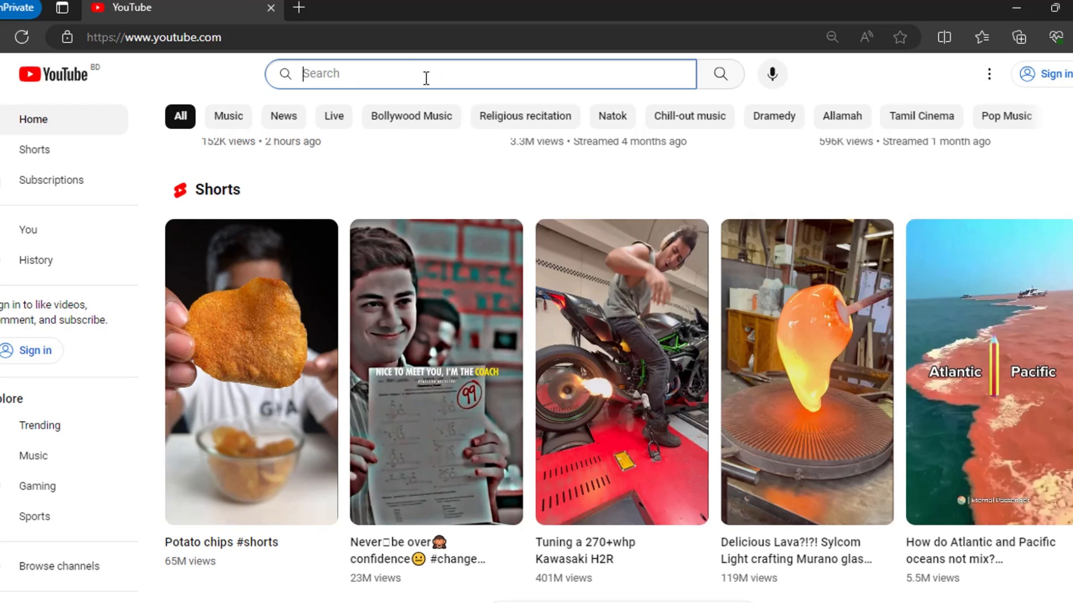
text('What Would Happen If)
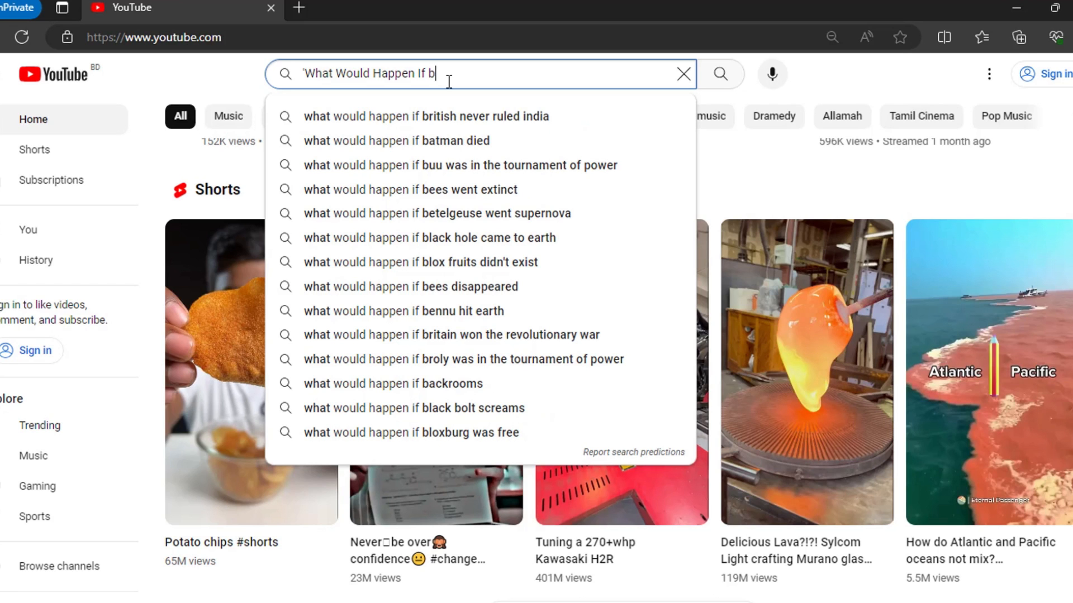
key(BackSpace)
text(f)
key(BackSpace)
text(d)
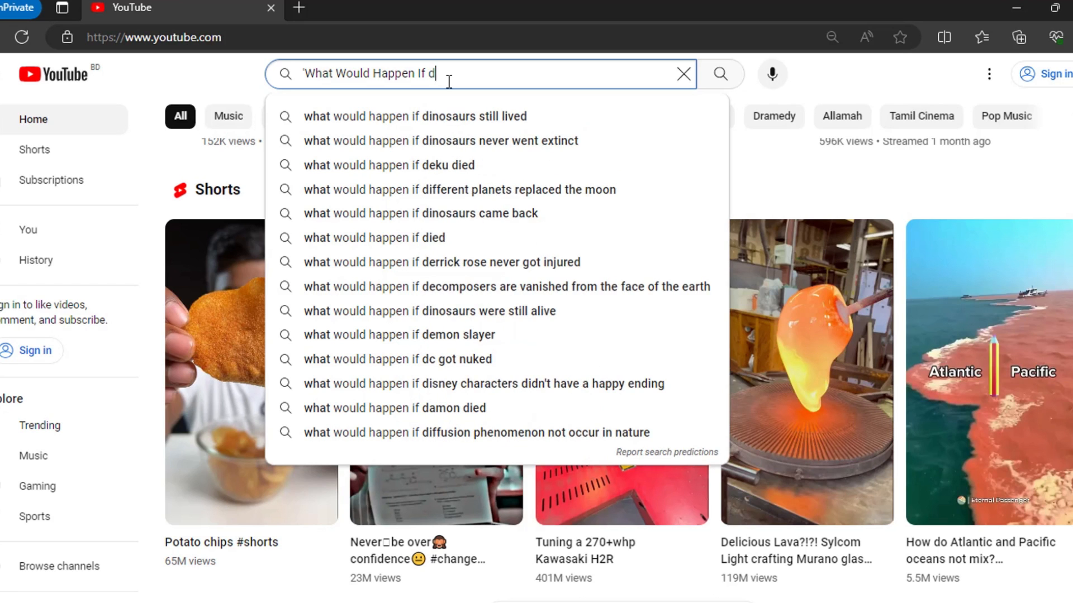
key(BackSpace)
text(s)
key(BackSpace)
text(n)
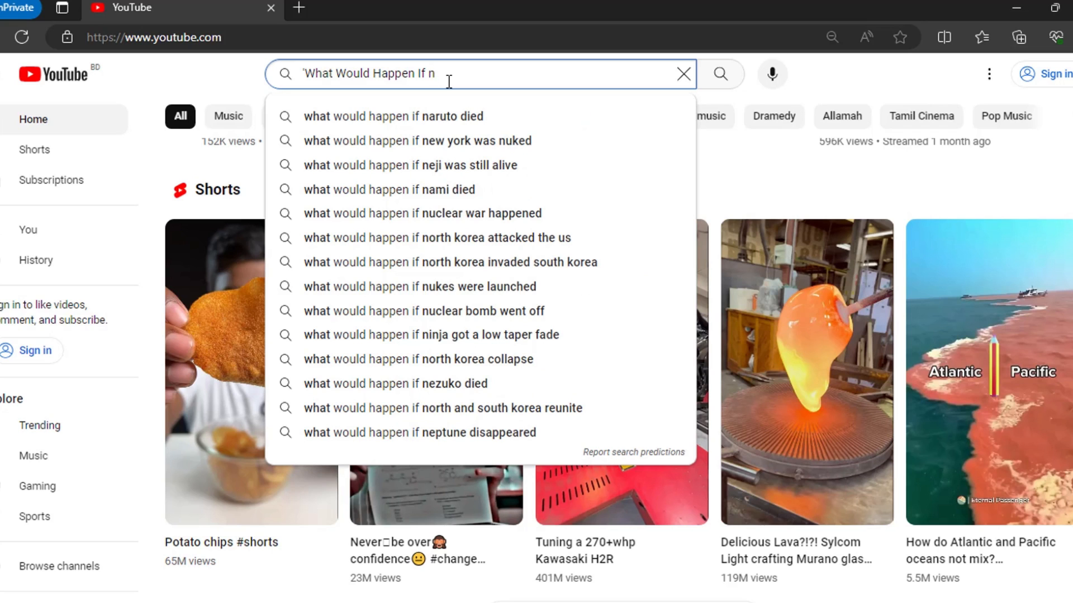
key(BackSpace)
text(k)
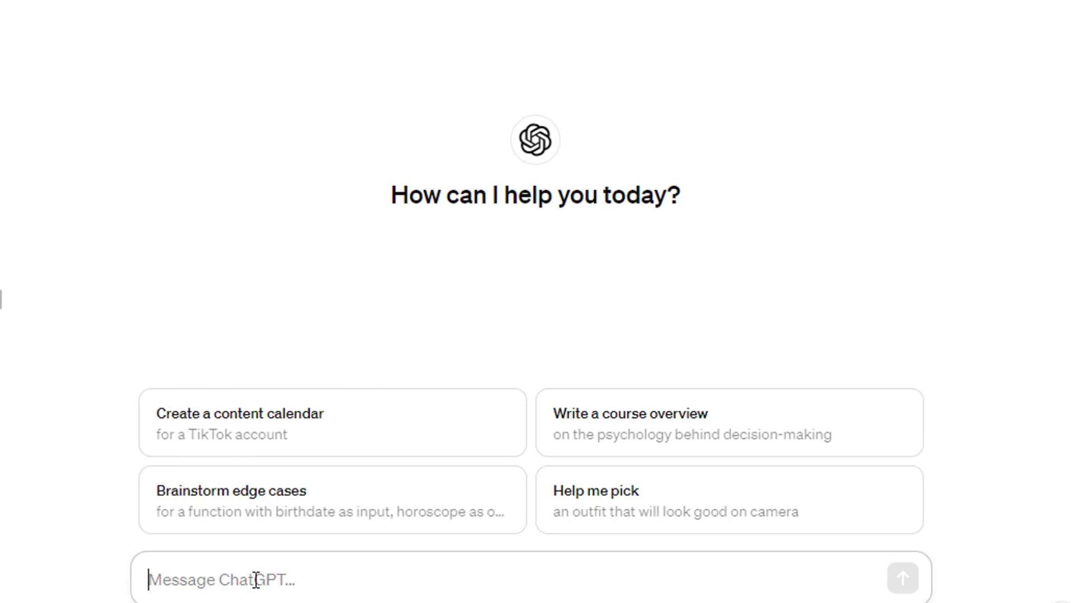
- Ask ChatGPT for an engaging YouTube short video script on "What would happen if the US and UK united their military forces?" and review it
text(Write me an engaging youtube short video script on "What would happen if the US and UK united their military forces?")
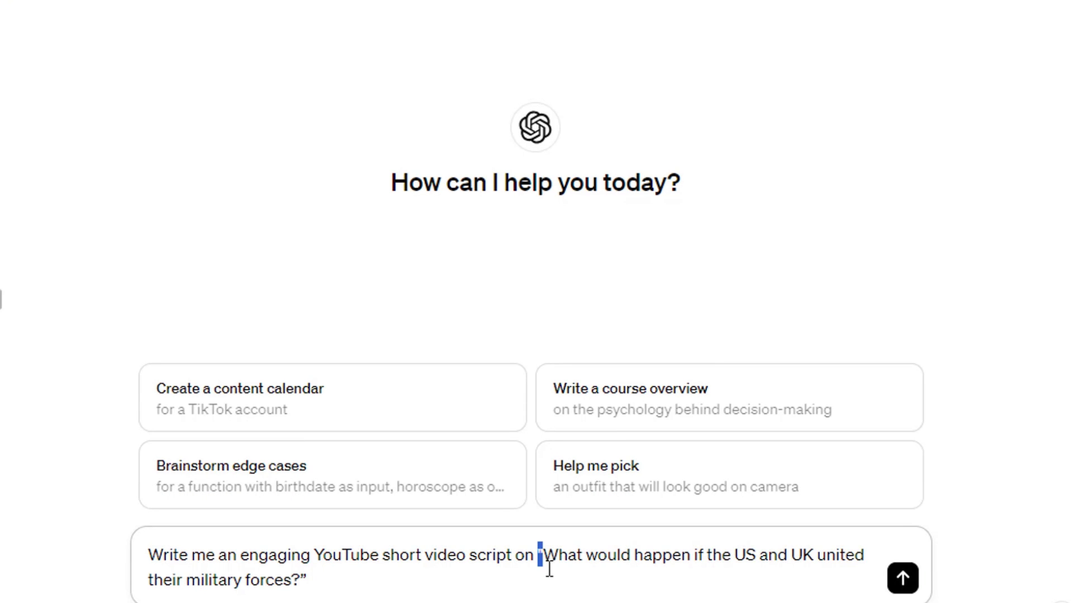
drag(549, 569, 551, 576)
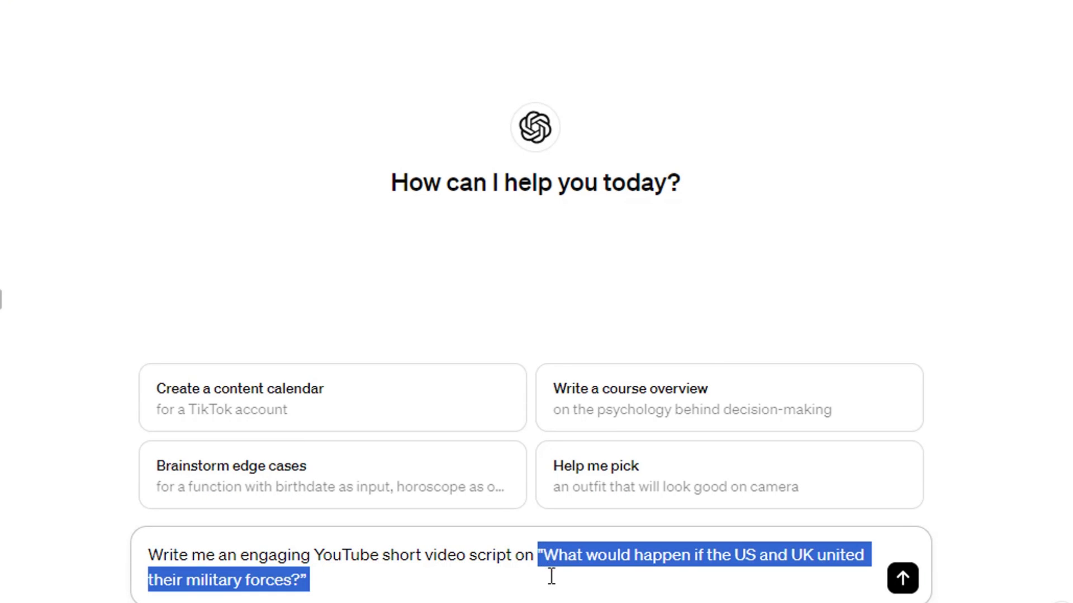
click(337, 583)
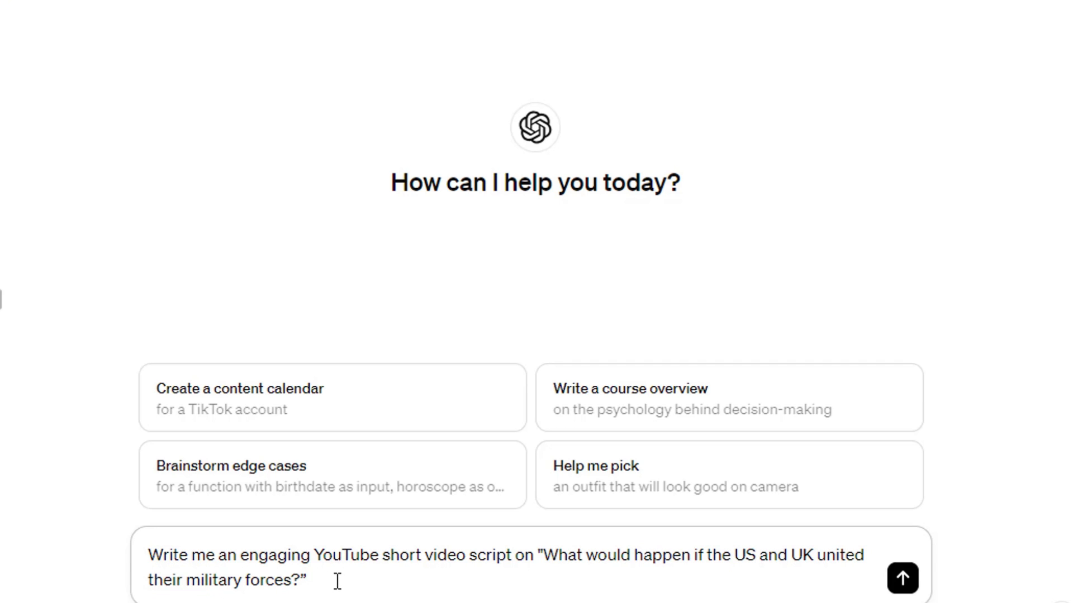
key(Return)
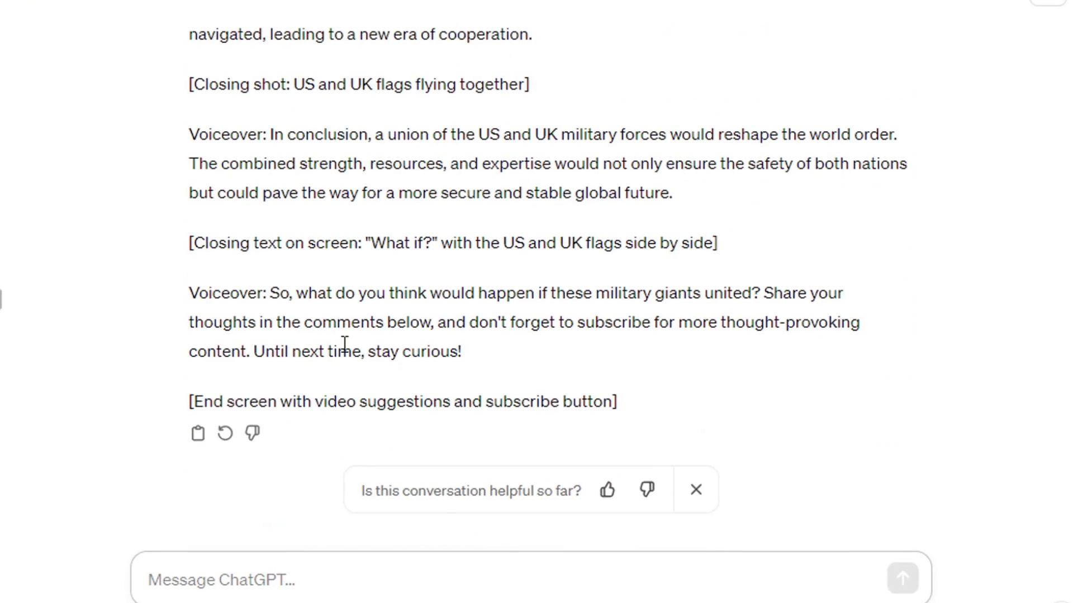
scroll(342, 343, up, 10)
scroll(341, 343, up, 6)
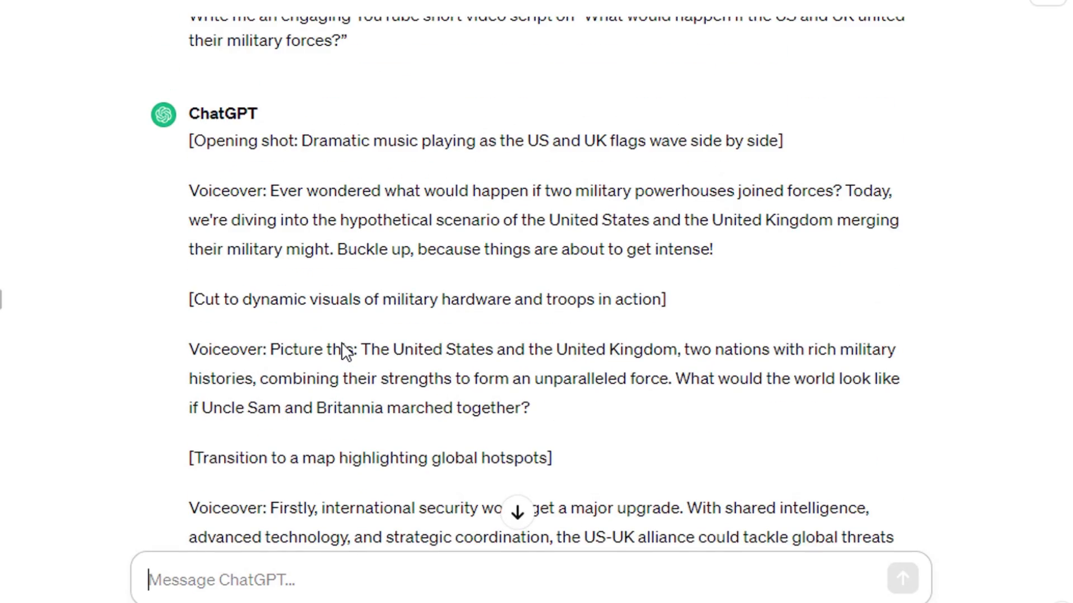
scroll(342, 351, down, 5)
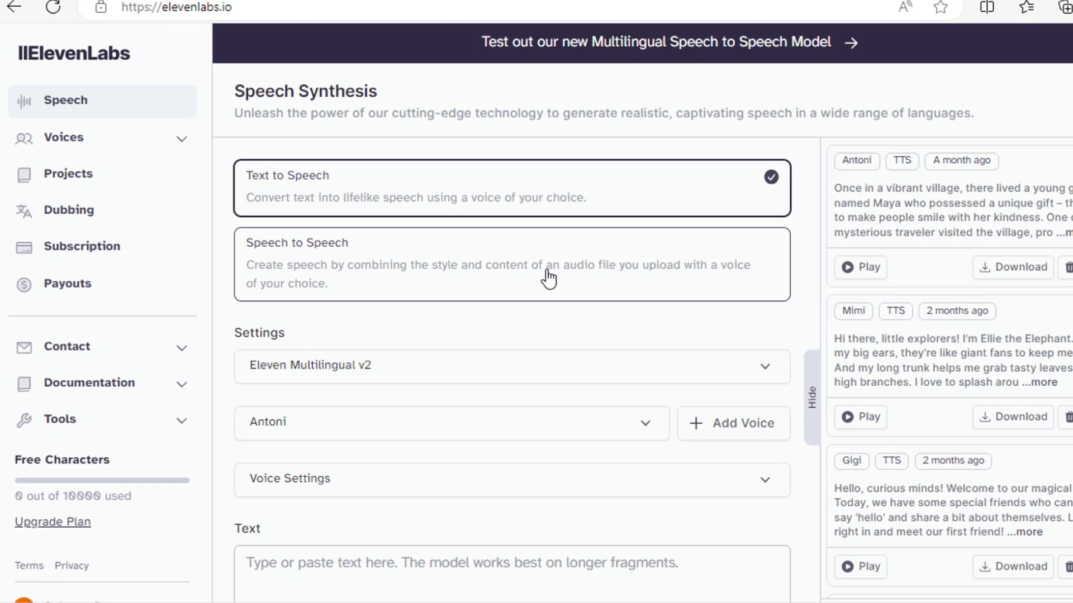
- Browse the available text-to-speech voices in ElevenLabs
scroll(549, 280, down, 3)
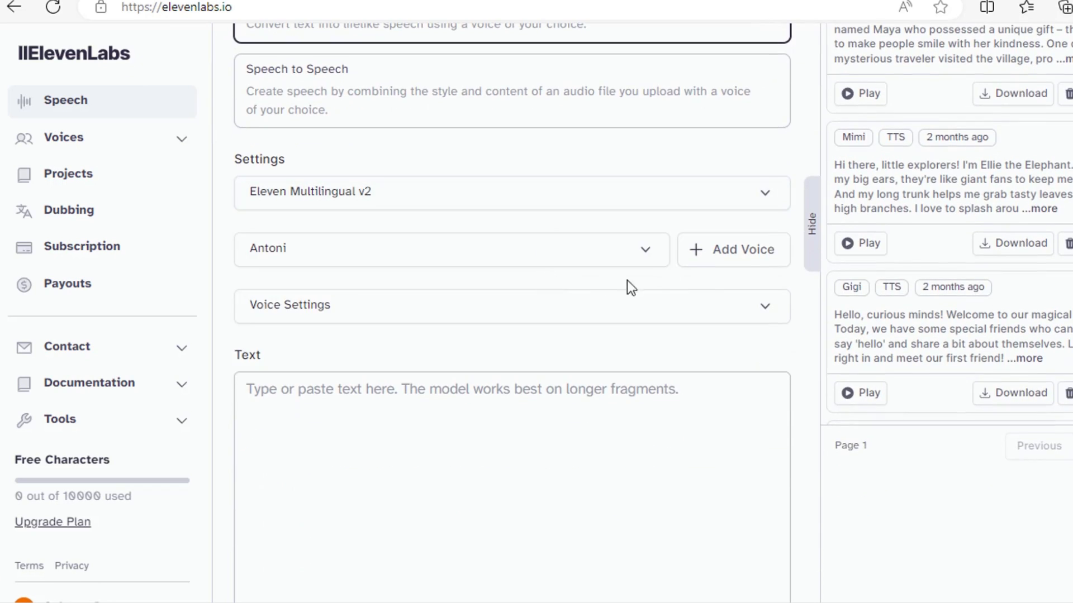
click(650, 251)
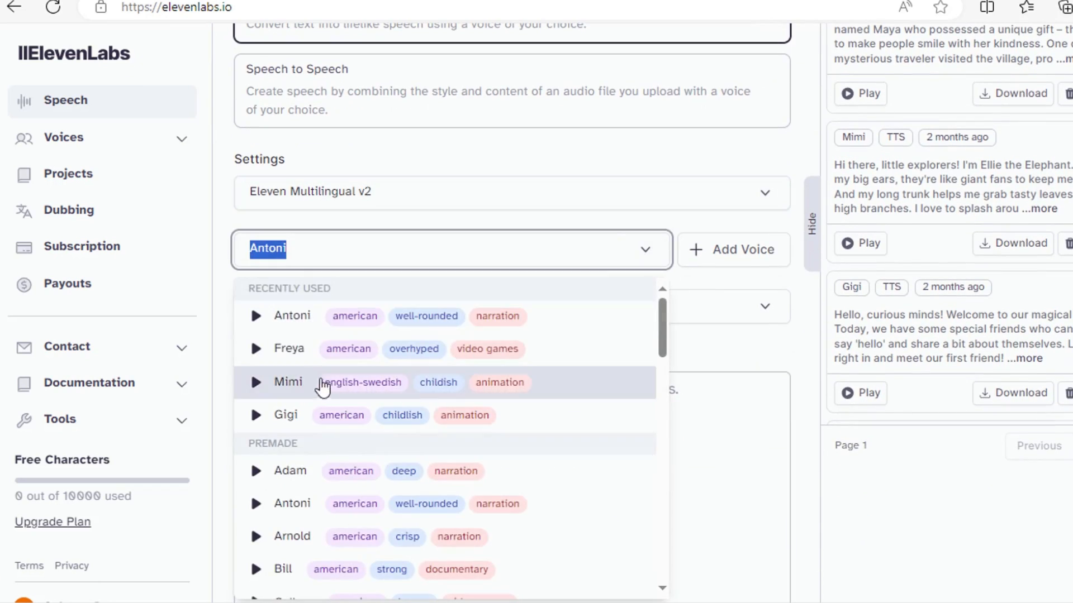
scroll(313, 384, down, 2)
scroll(311, 383, down, 10)
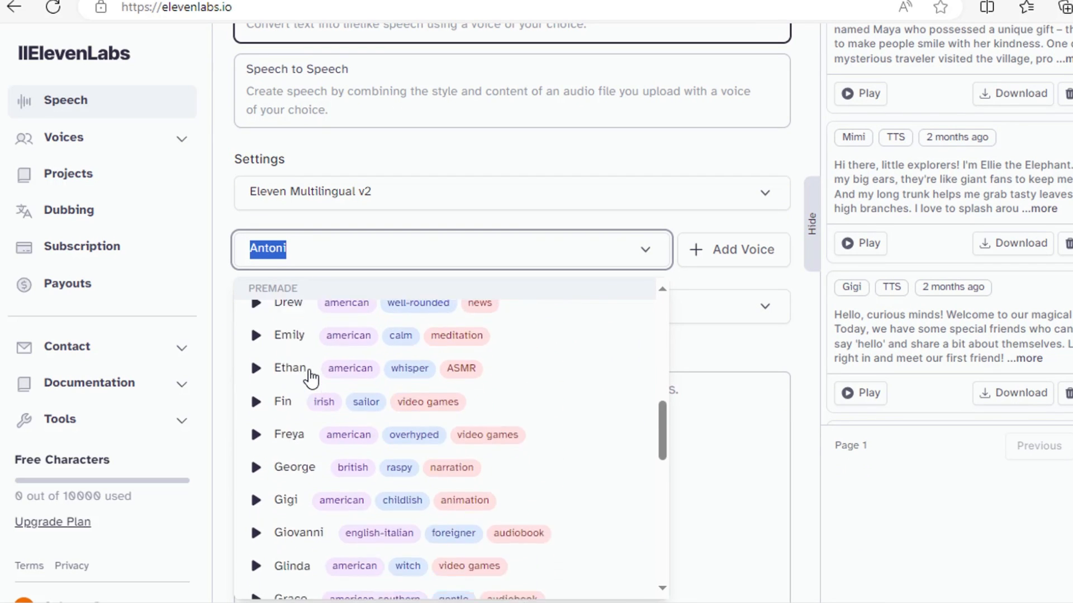
scroll(313, 380, down, 9)
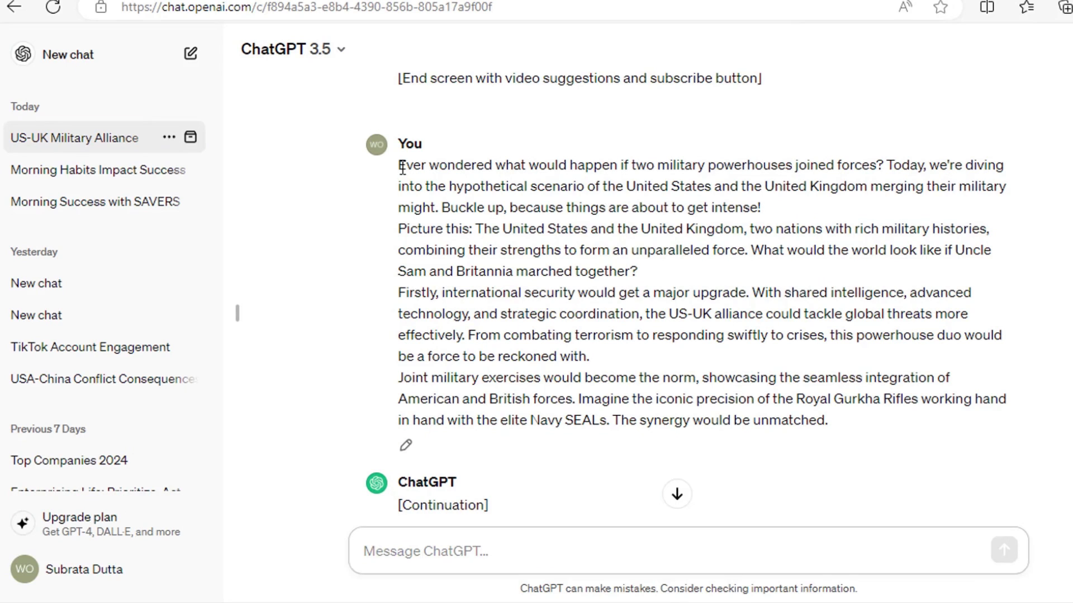
- Copy the cleaned voiceover script from the ChatGPT conversation and paste it into the ElevenLabs text-to-speech text
drag(402, 168, 854, 420)
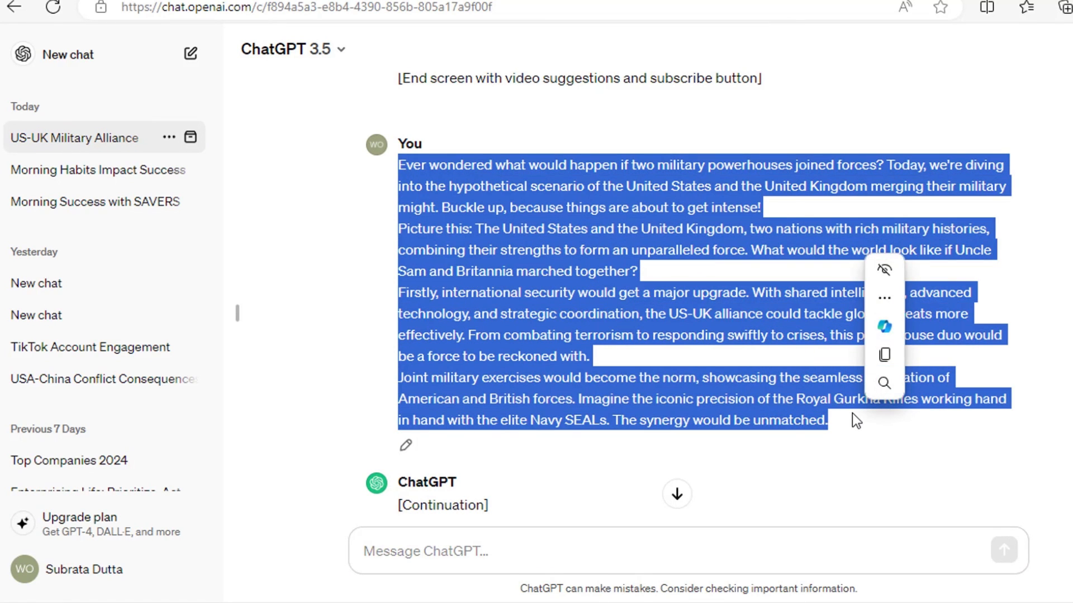
key(ctrl+c)
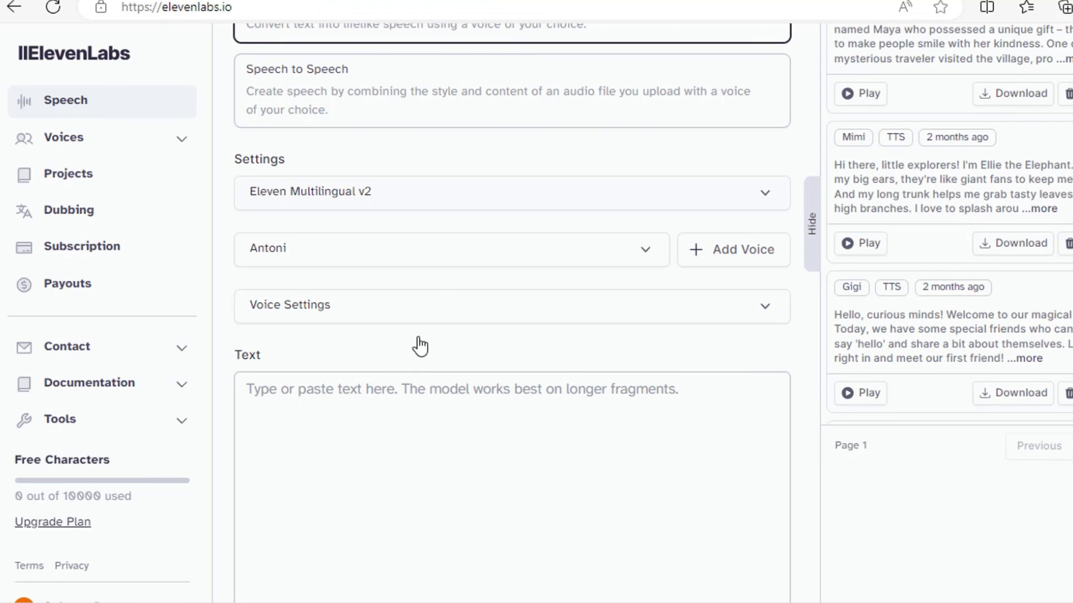
scroll(385, 399, down, 3)
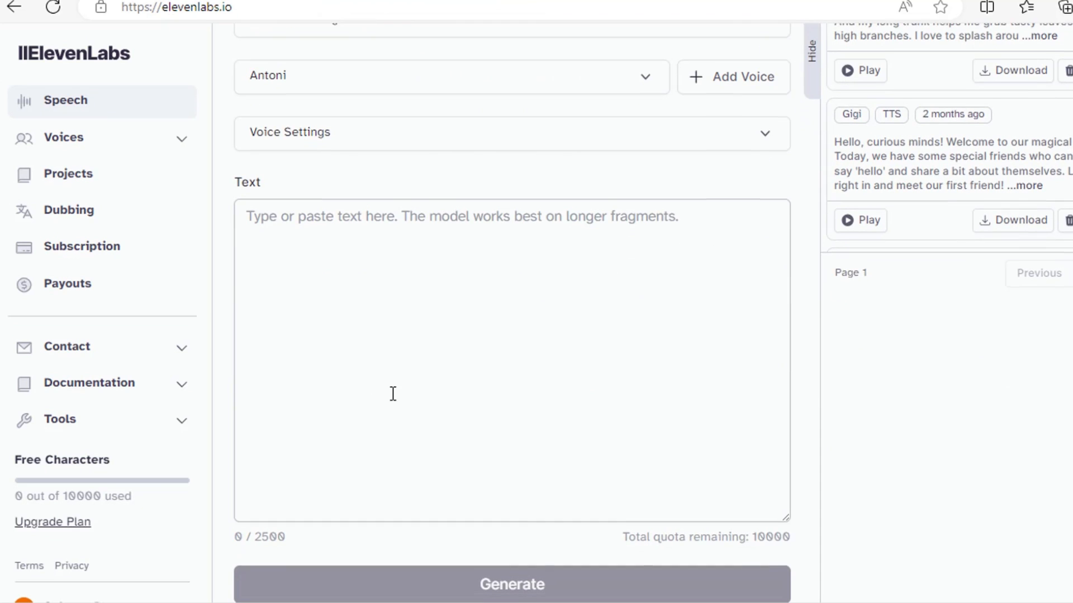
click(319, 216)
key(ctrl+v)
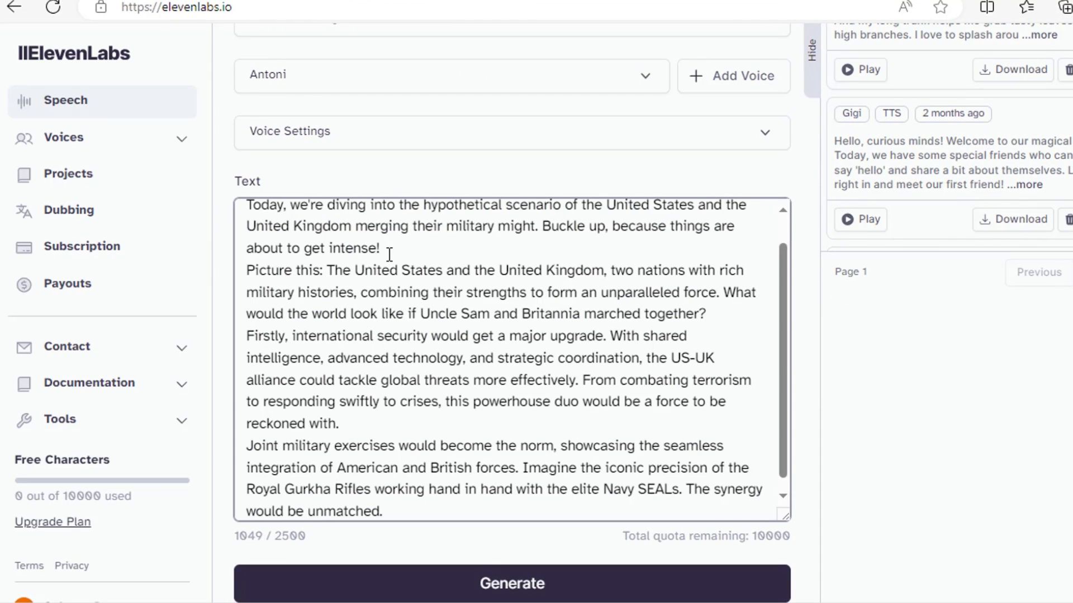
scroll(460, 337, up, 2)
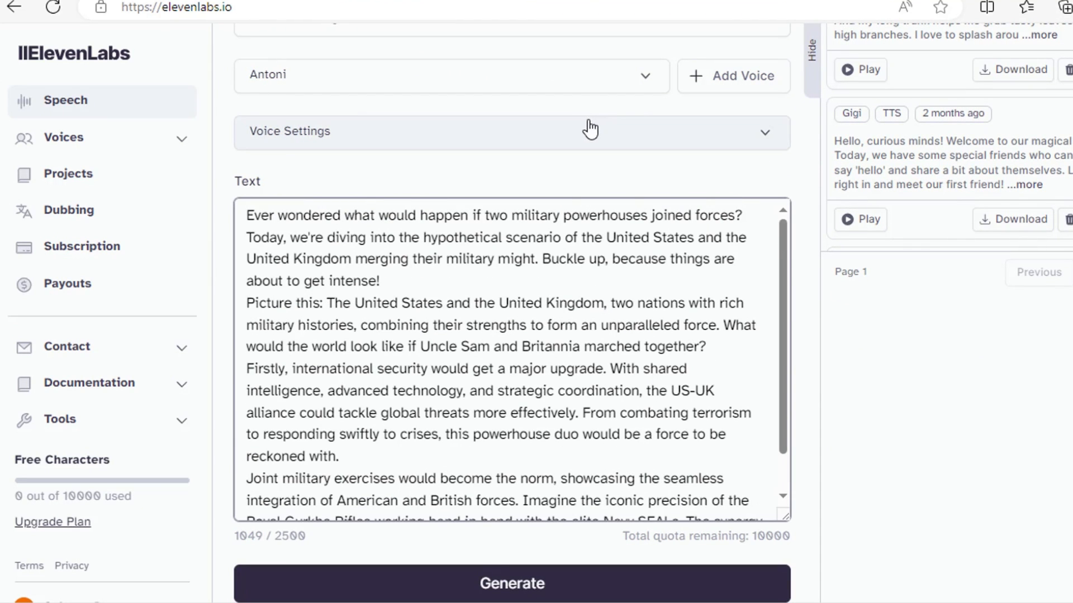
- Generate the script's speech with the Antoni voice and download the audio
click(575, 83)
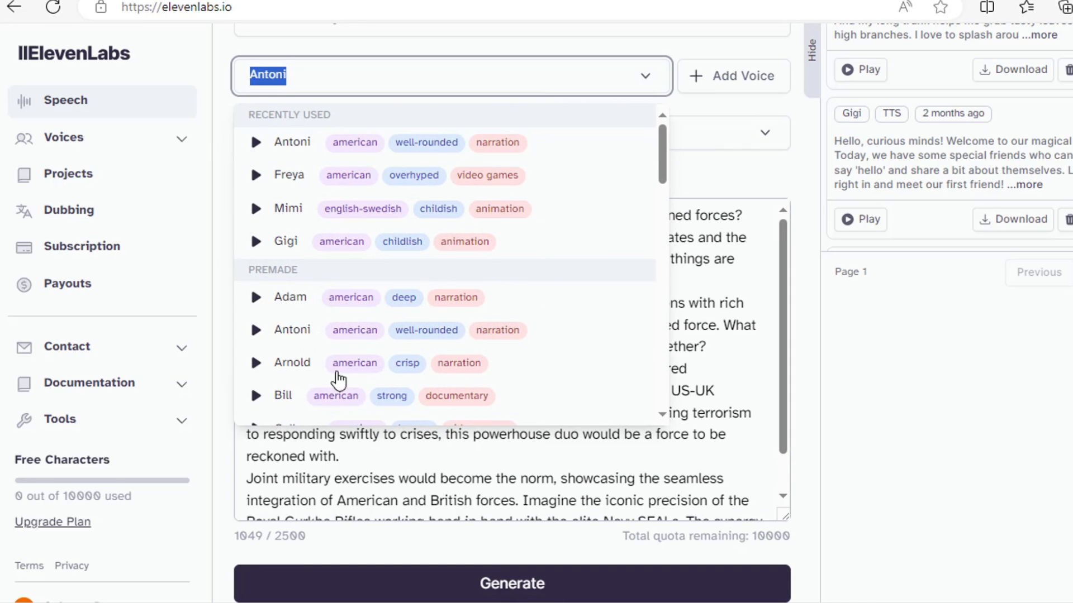
click(551, 147)
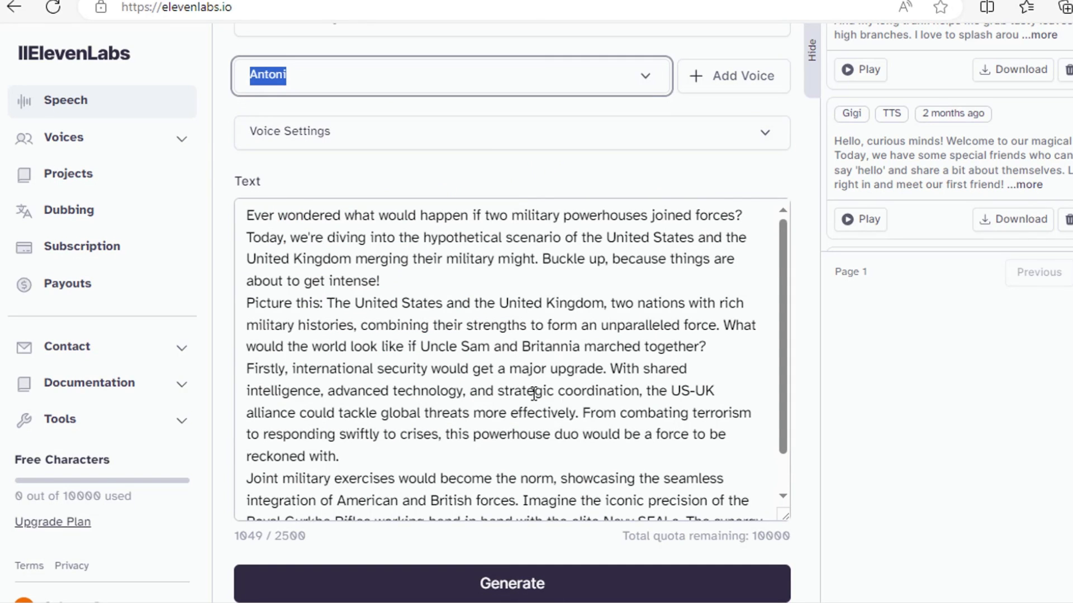
scroll(567, 447, down, 1)
click(514, 583)
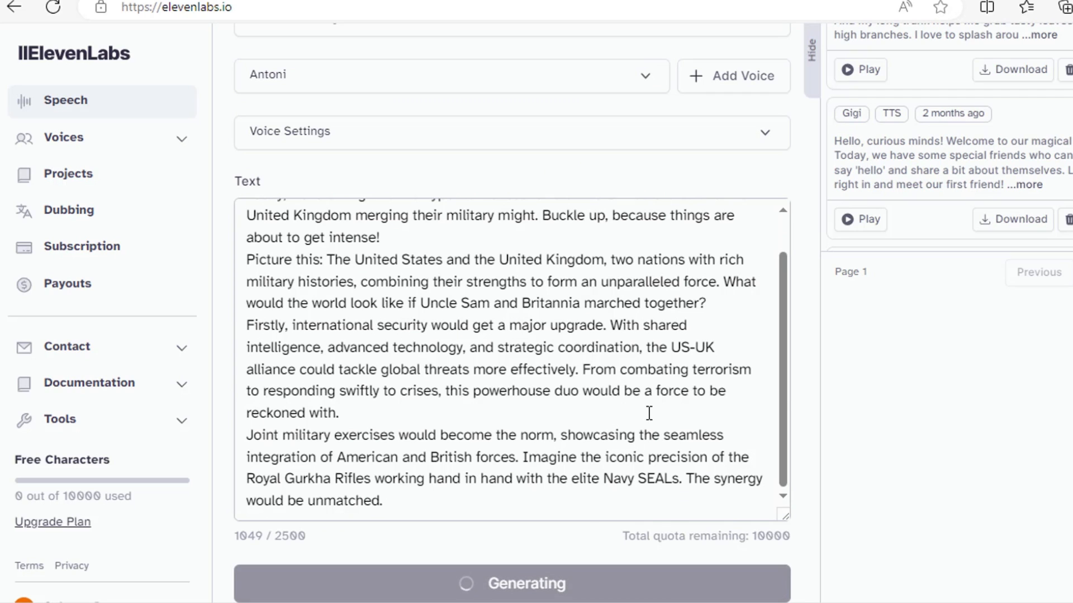
scroll(919, 395, down, 1)
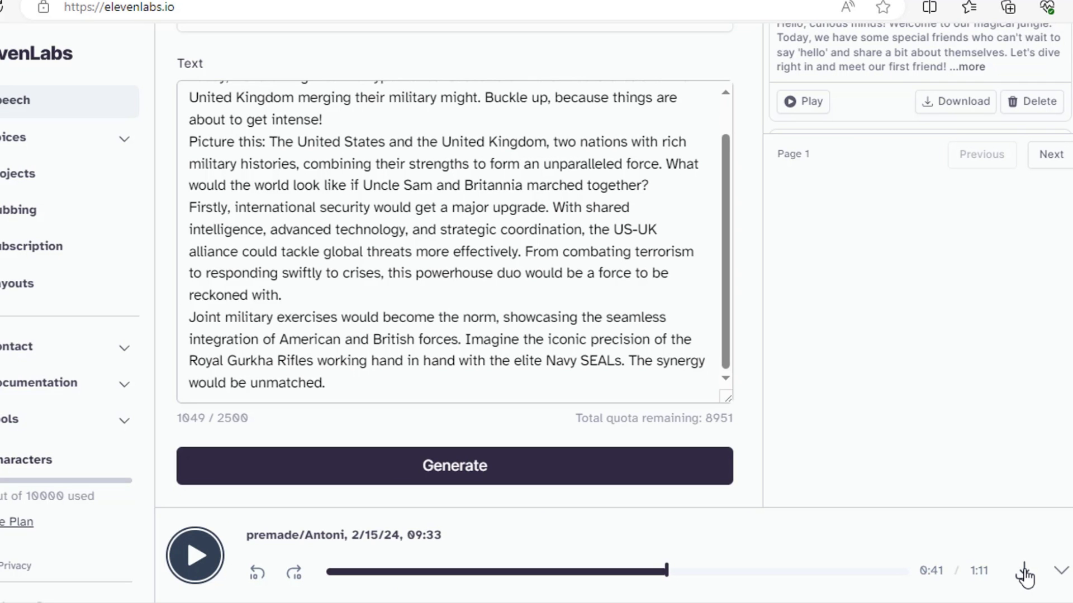
click(1024, 575)
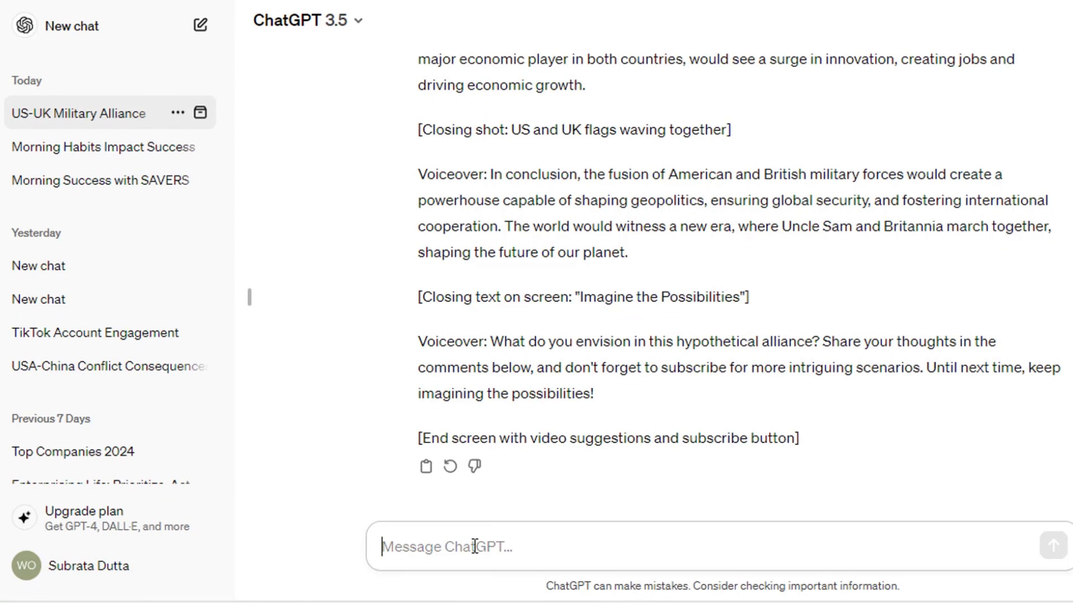
- Ask ChatGPT to "Give me 20 prompts for images" based on the pasted US-UK military voiceover script
key(ctrl+v)
drag(590, 261, 380, 260)
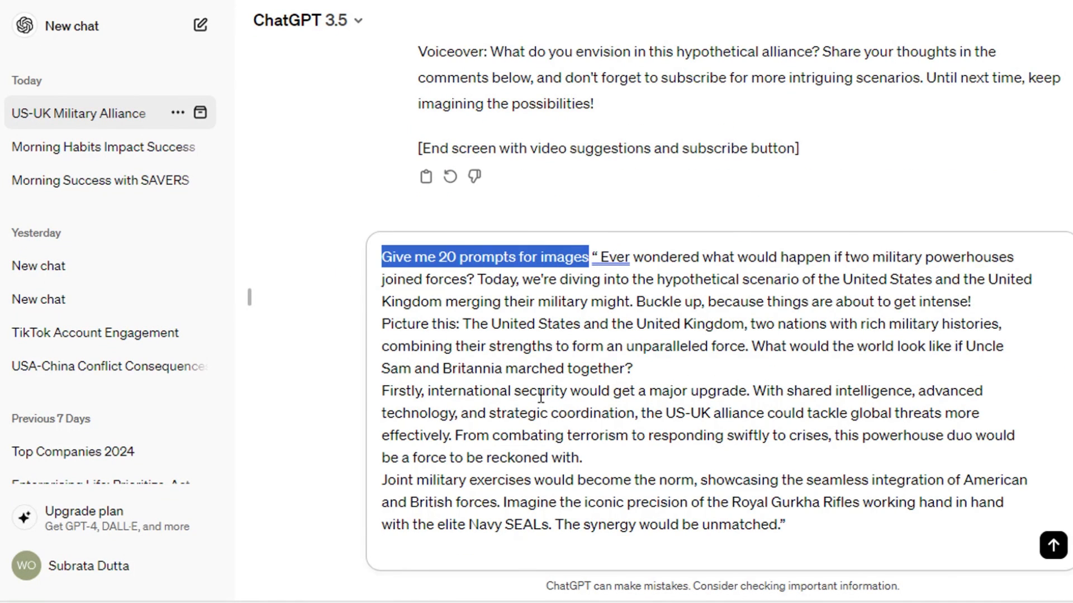
click(825, 534)
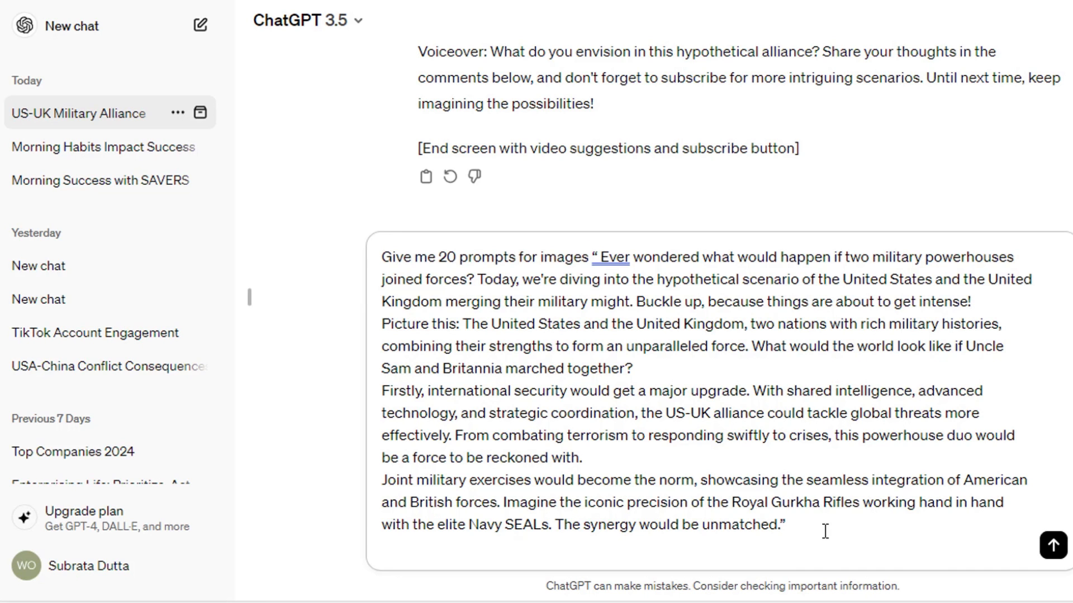
key(Return)
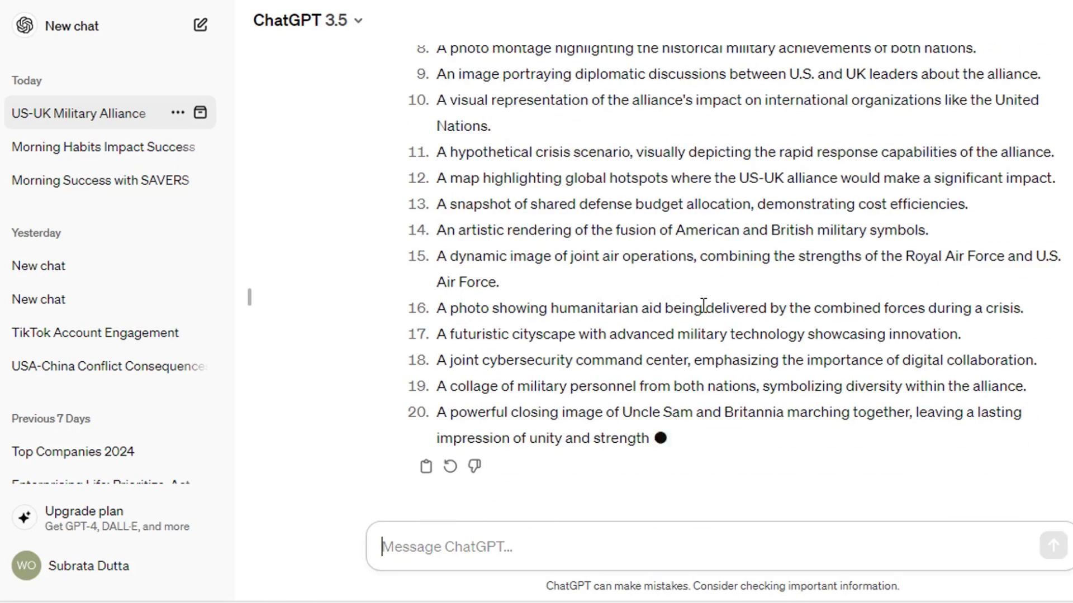
- Copy the prompt about the US and UK flags side by side and paste it over the existing prompt in Leonardo.Ai
scroll(706, 307, up, 7)
drag(437, 235, 481, 270)
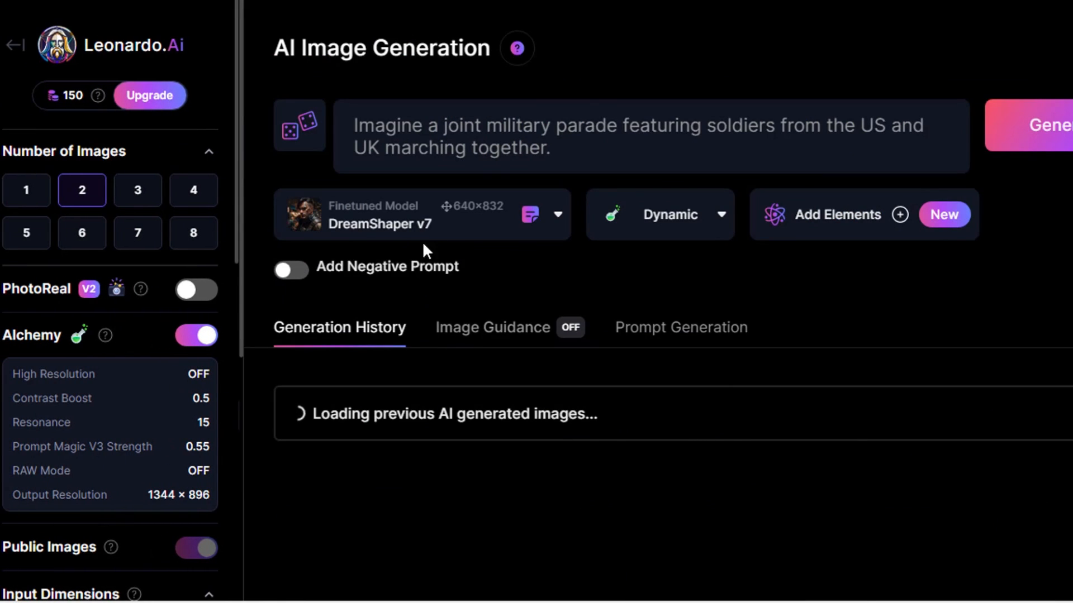
triple_click(572, 149)
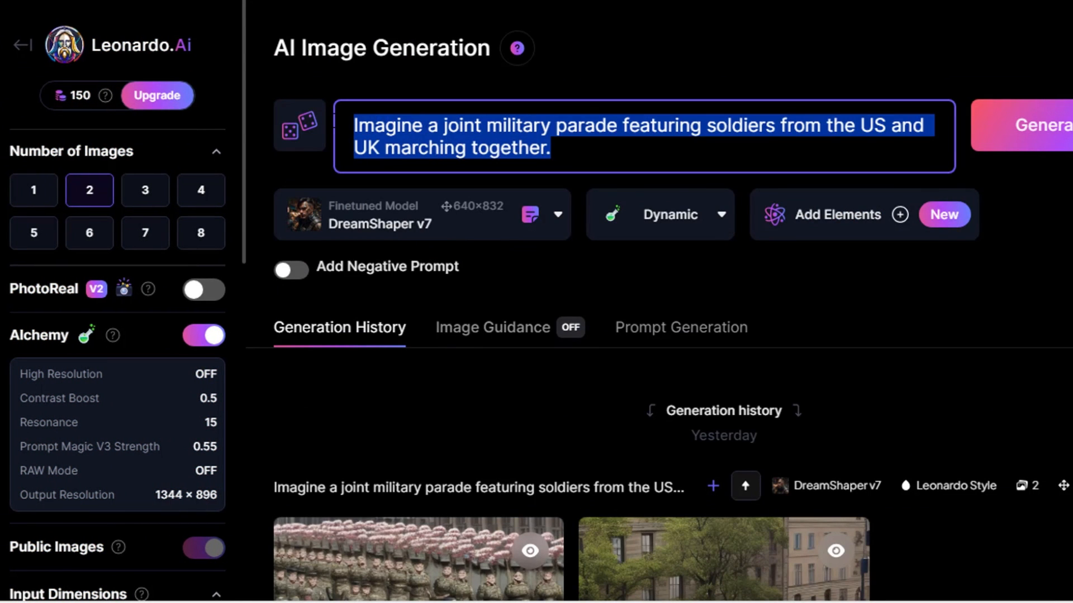
key(ctrl+v)
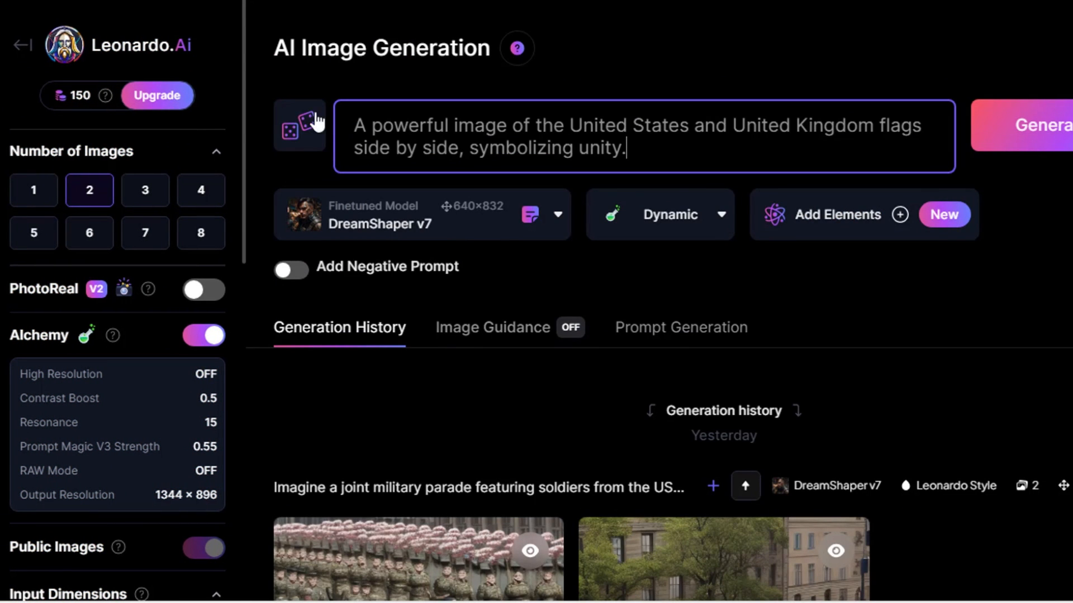
- Configure the generation for 4 images with a 9:16 aspect ratio
click(202, 196)
scroll(184, 335, down, 5)
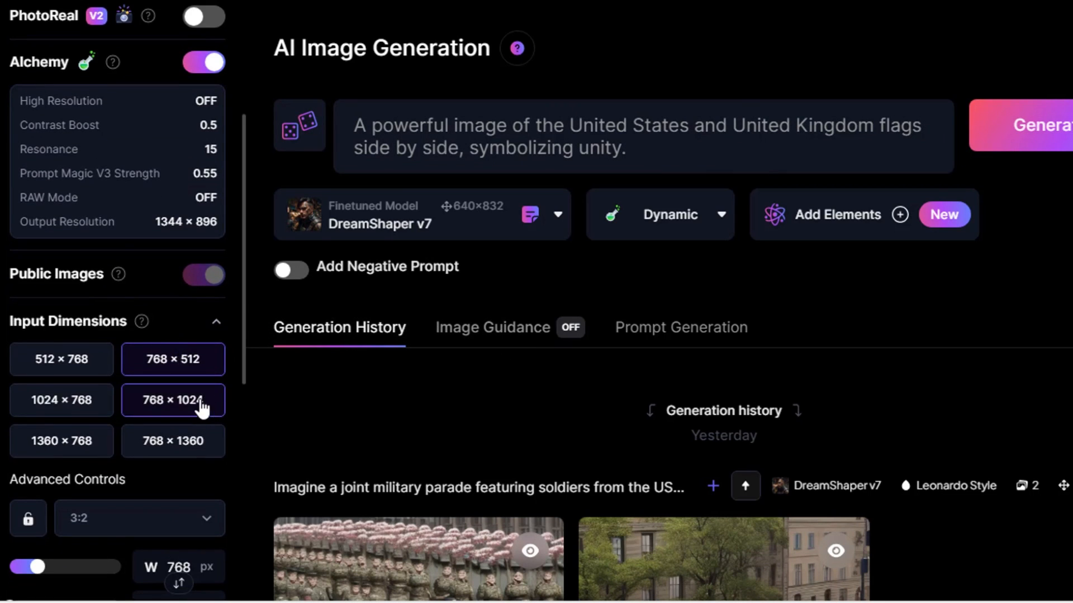
scroll(203, 407, down, 3)
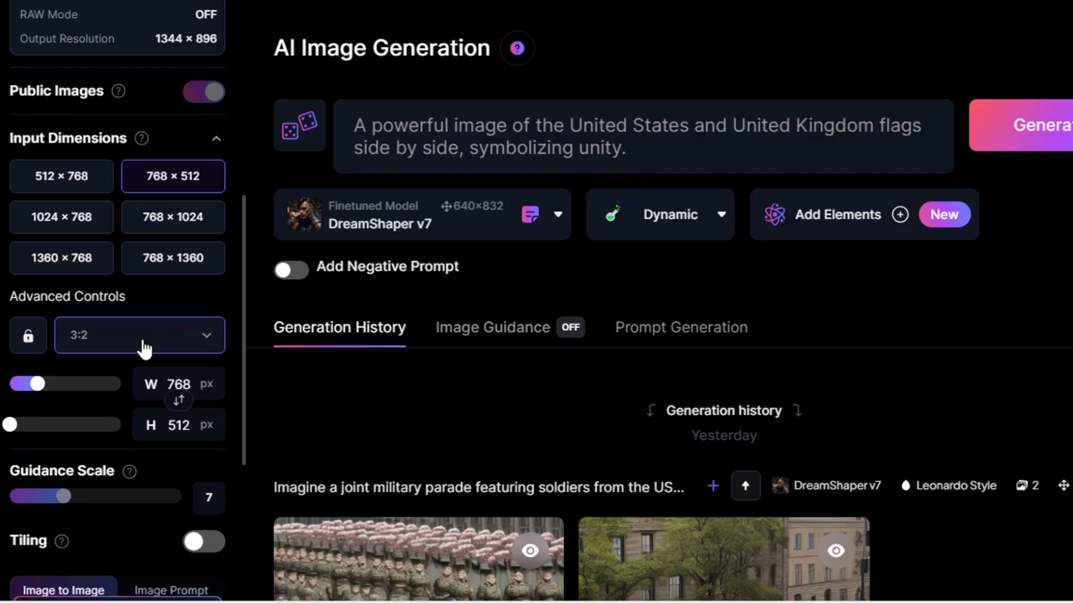
click(207, 346)
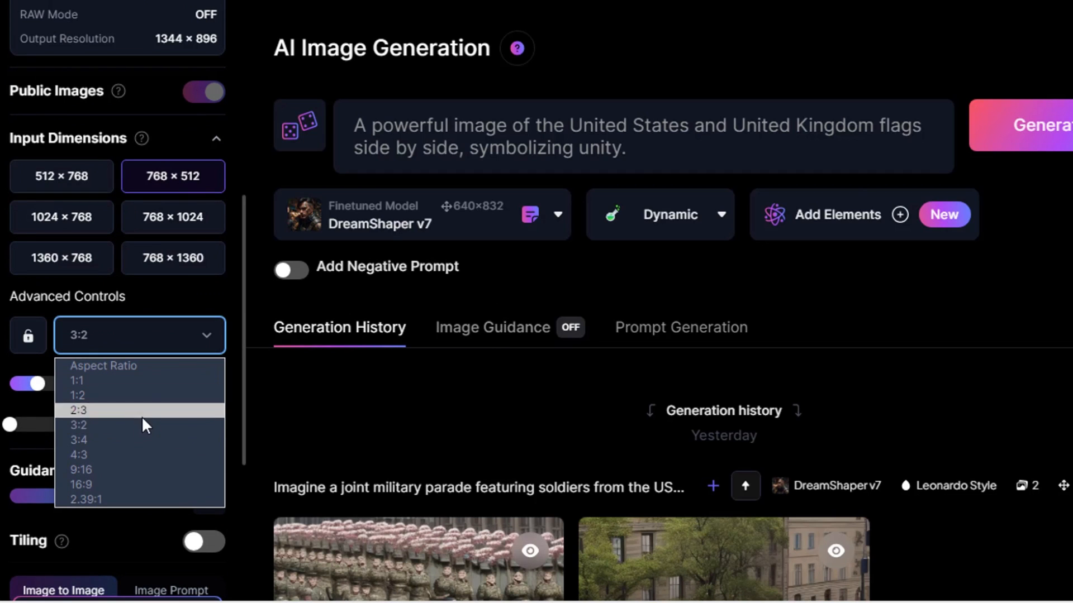
click(103, 464)
scroll(103, 465, up, 8)
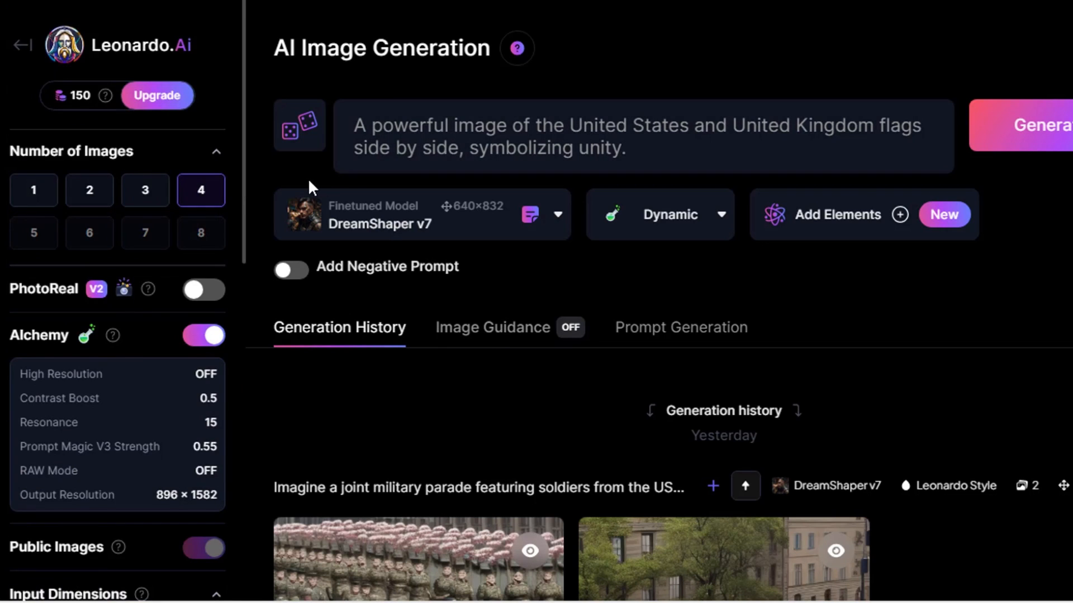
- Generate the images from the entered prompt and look through the generated results
click(1038, 133)
scroll(799, 300, down, 6)
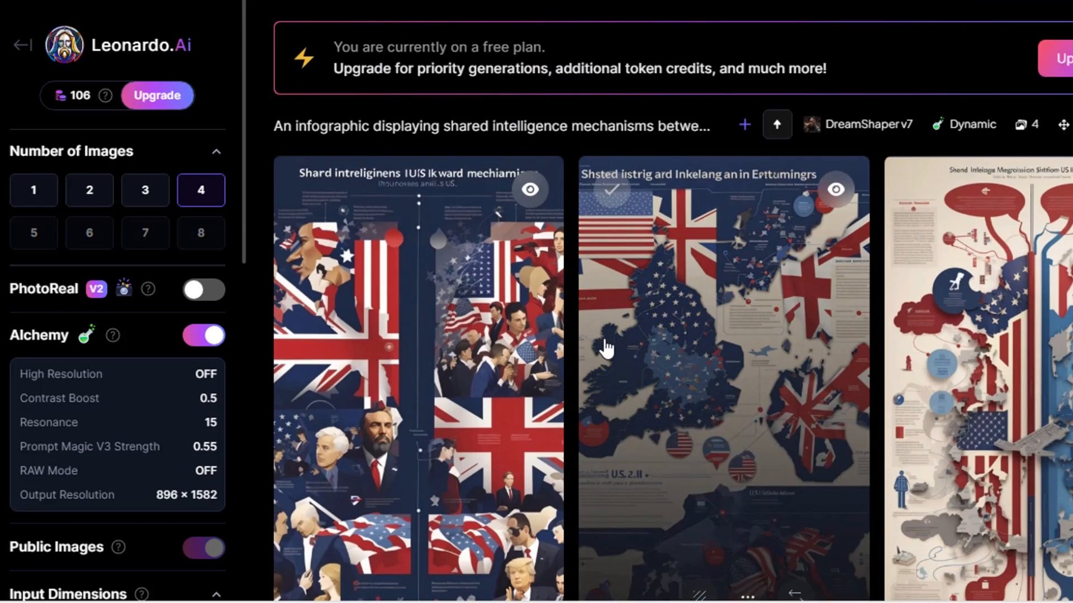
scroll(602, 347, down, 3)
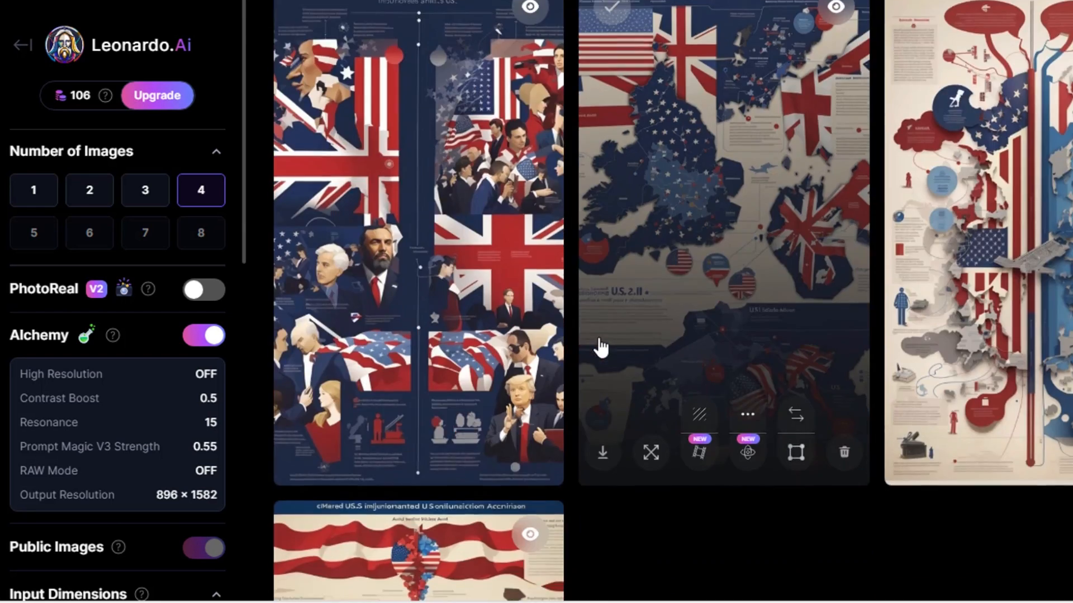
scroll(551, 335, up, 1)
scroll(549, 335, down, 10)
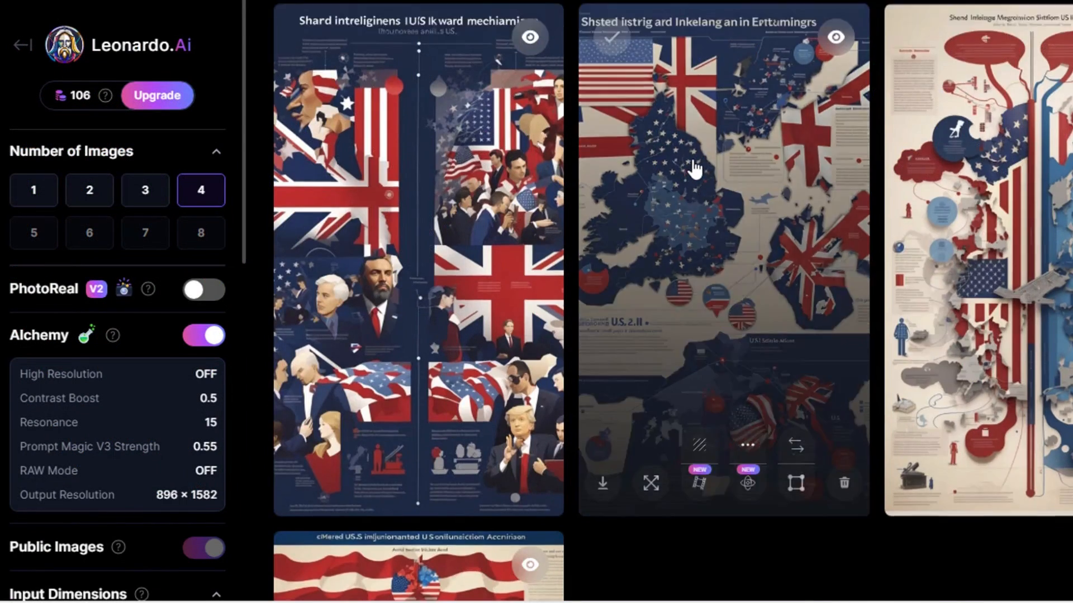
- Generate images for "A graphic comparing the strengths of the Royal Gurkha Rifles and Navy SEALs." and review them
scroll(665, 176, up, 10)
key(ctrl+a)
text(A graphic comparing the strengths of the Royal Gurkha Rifles and Navy SEALs.)
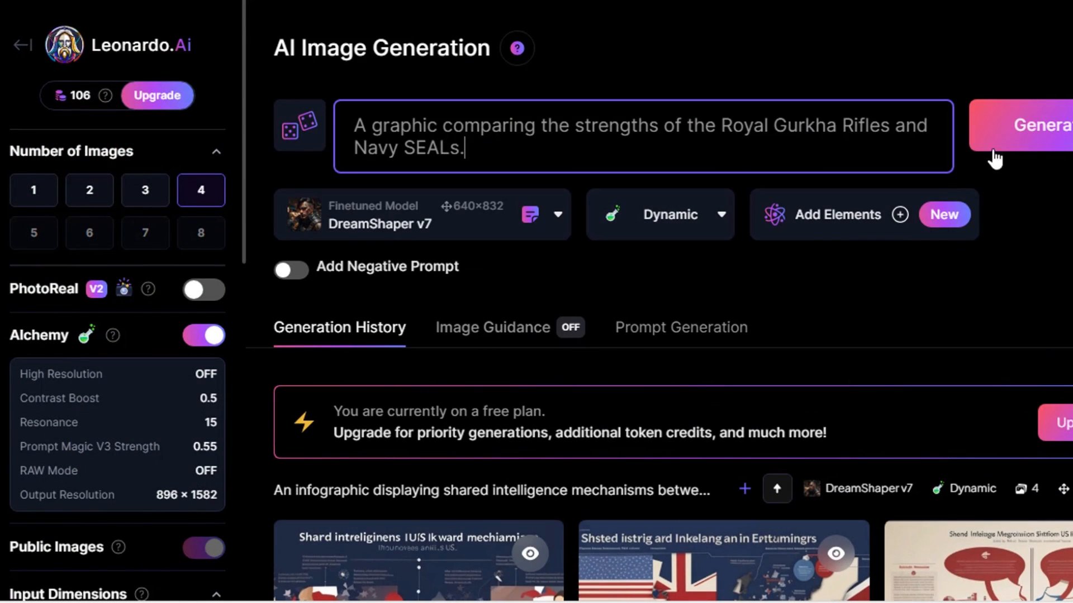
click(1058, 134)
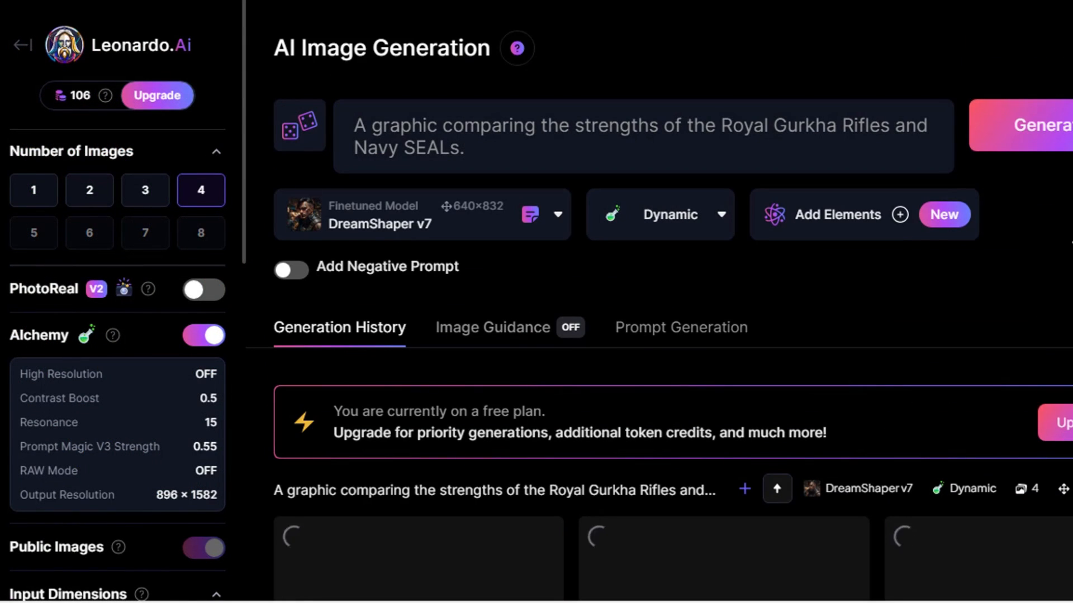
scroll(874, 407, down, 3)
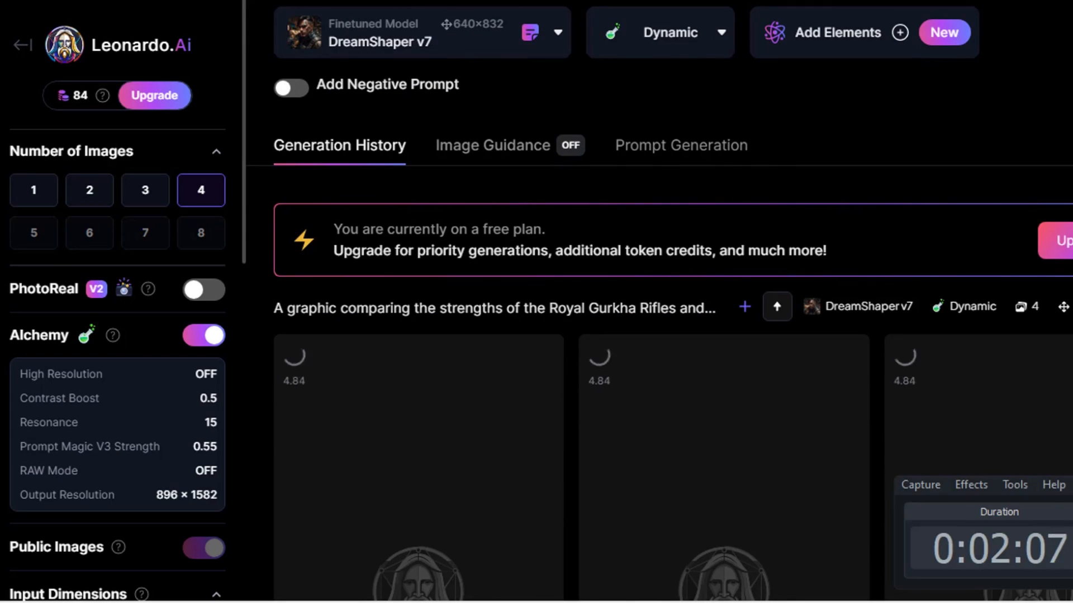
scroll(778, 441, down, 2)
scroll(598, 335, up, 5)
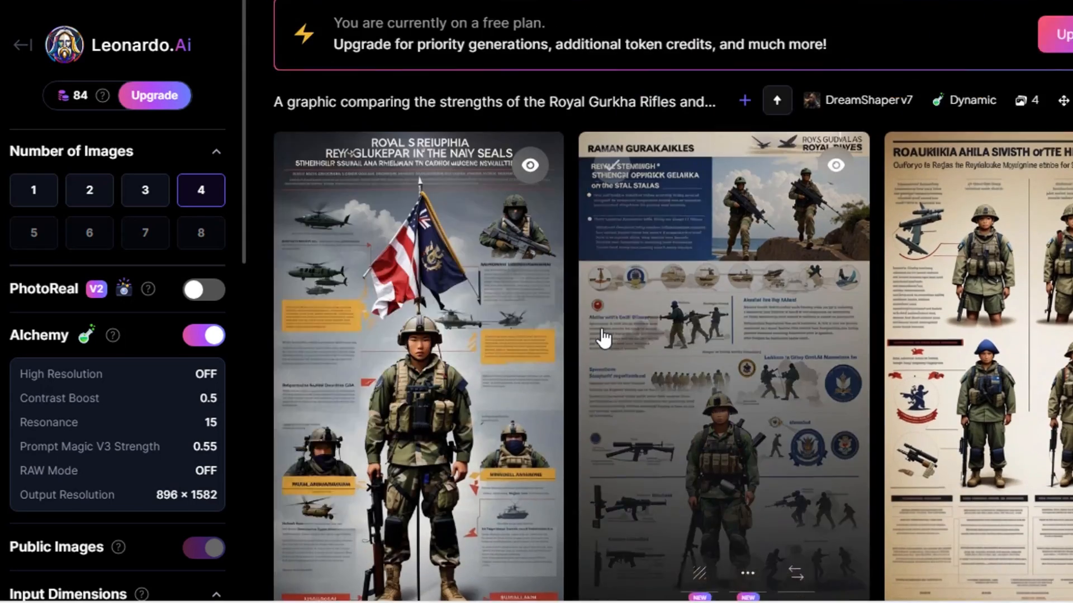
scroll(599, 335, down, 8)
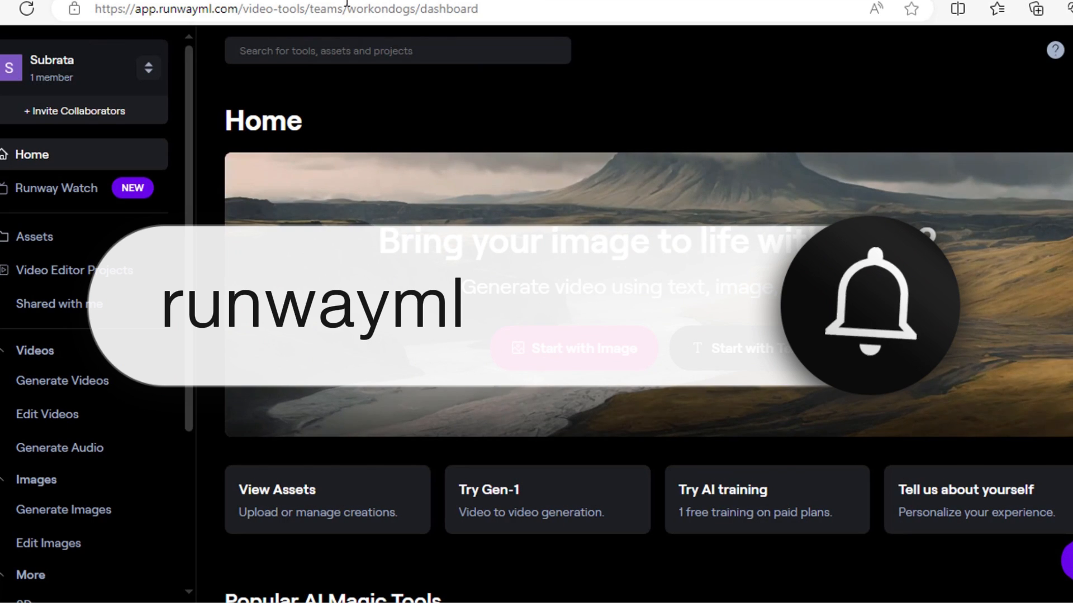
- Switch to Runway, start a Gen-2 video from an image and upload the artwork of the united American and British soldiers
drag(239, 11, 179, 15)
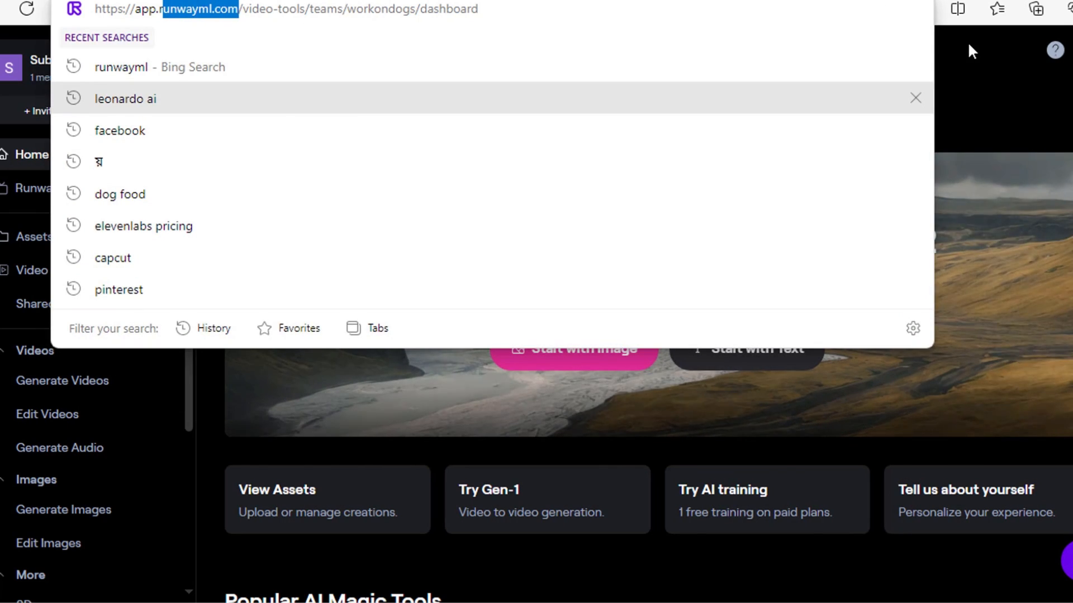
click(967, 44)
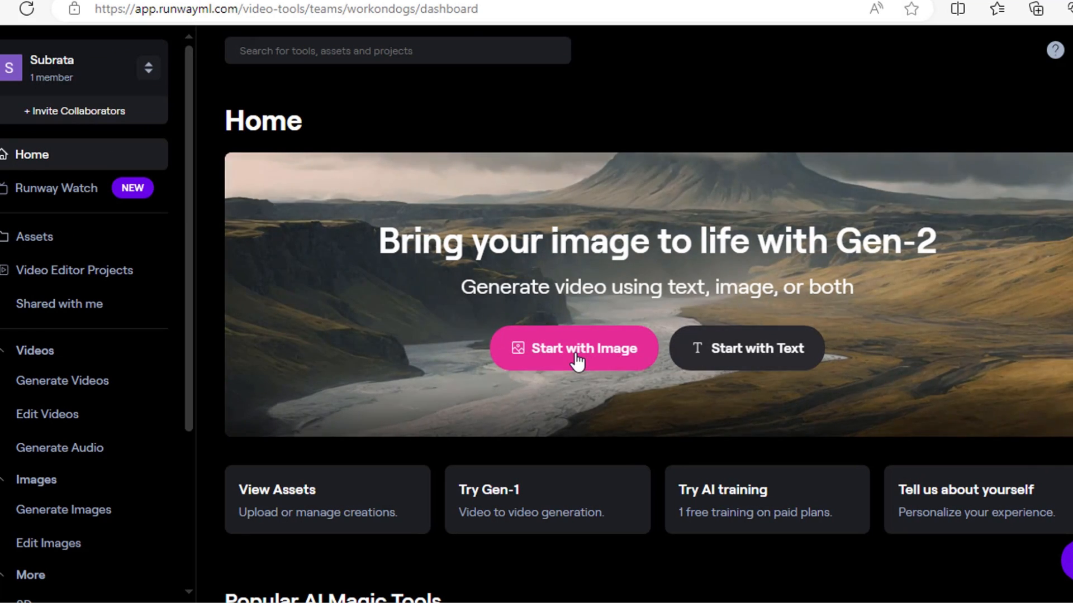
click(574, 363)
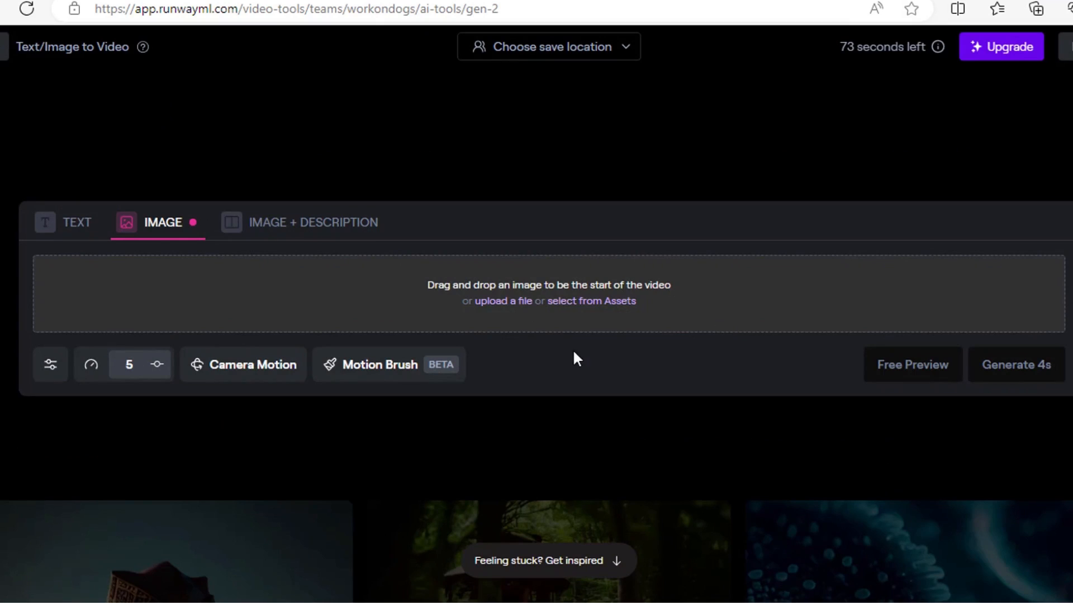
click(503, 302)
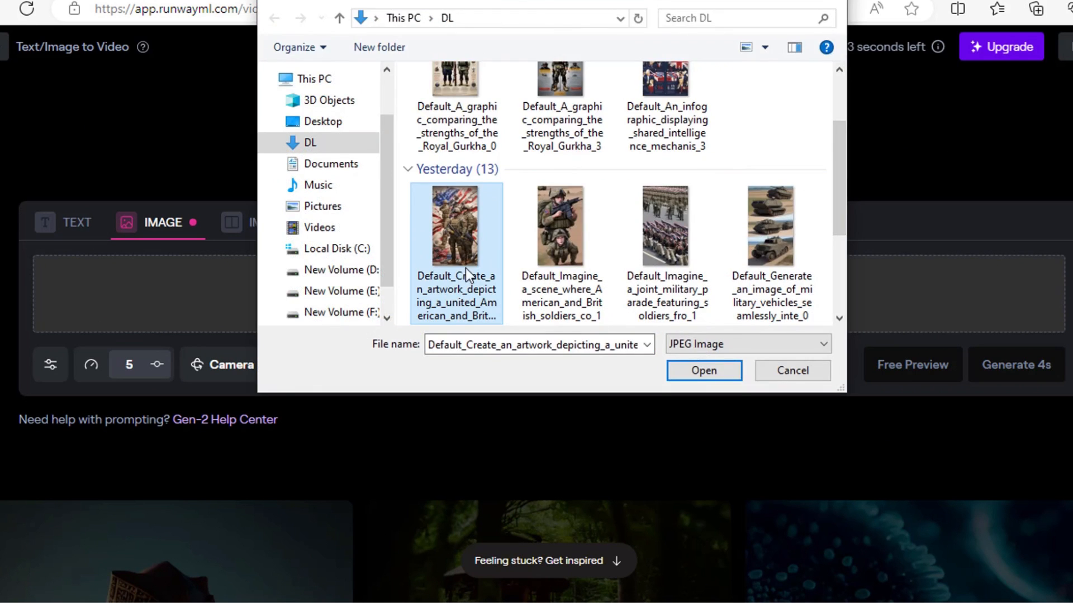
click(698, 369)
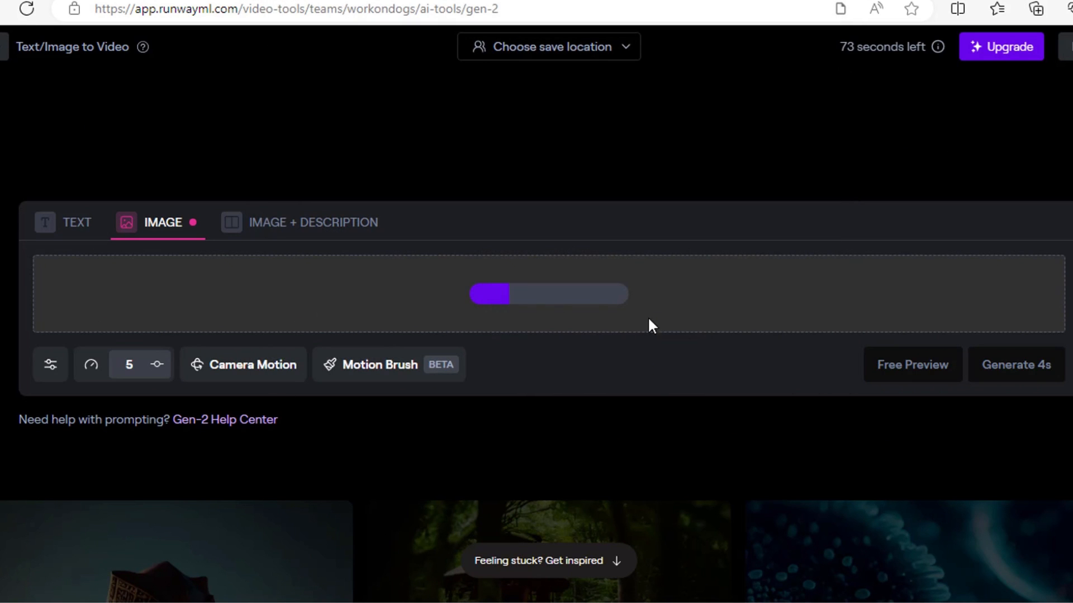
- Generate a 4-second video of the soldiers artwork with motion set to 3, play it and download the clip
click(156, 372)
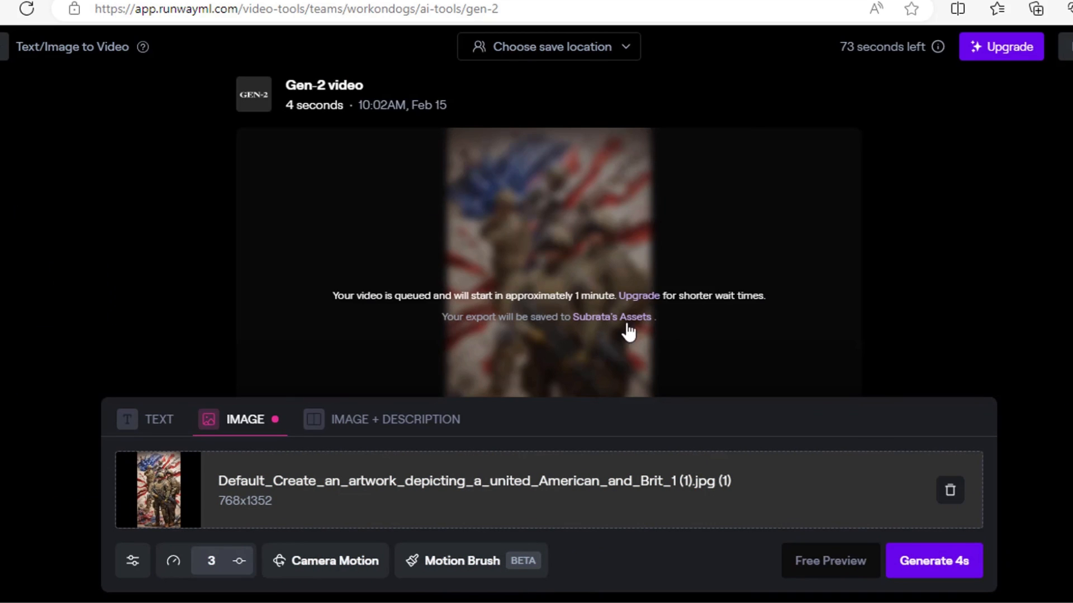
scroll(553, 286, down, 1)
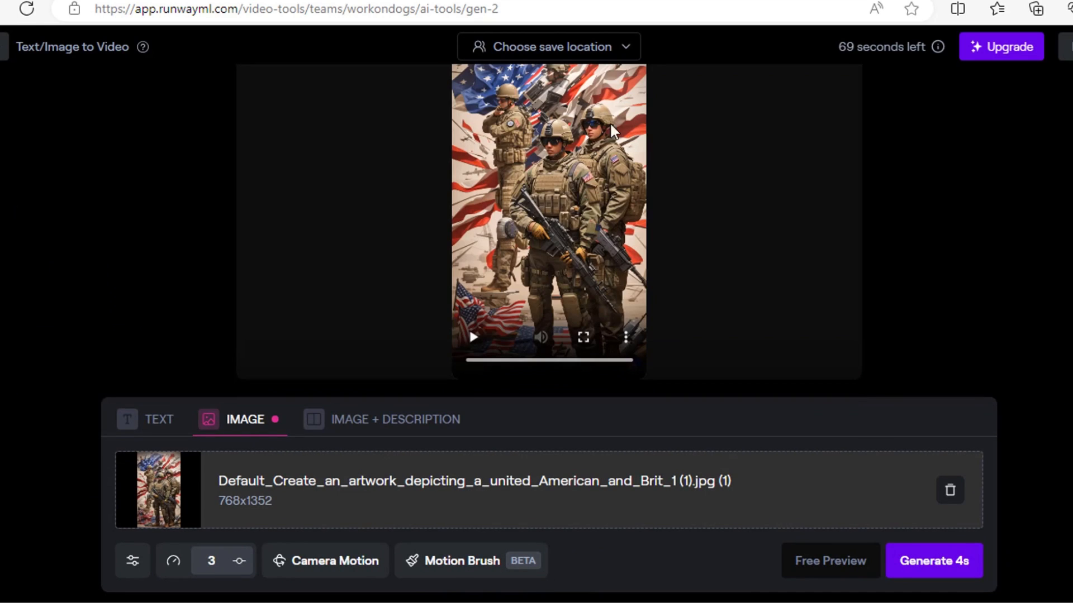
click(474, 339)
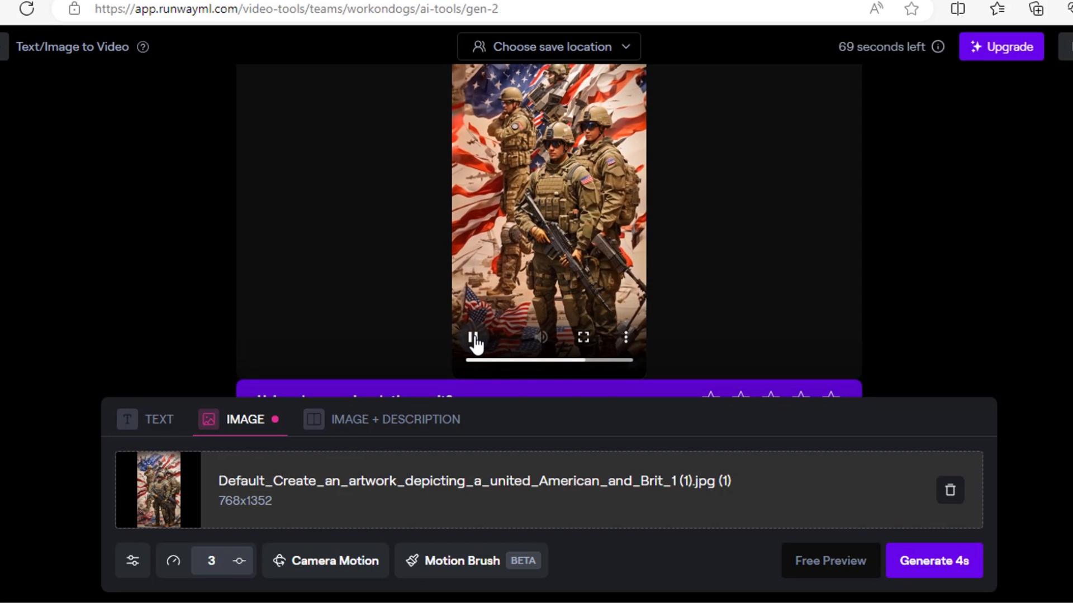
scroll(686, 280, down, 1)
scroll(704, 272, up, 2)
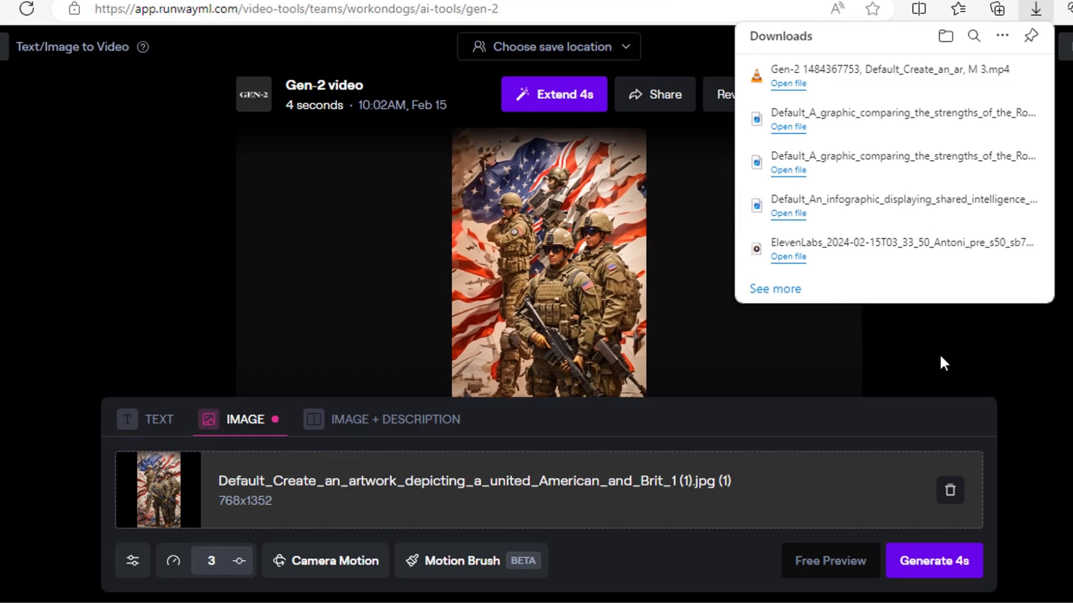
- Replace the source image with Default_Create_an_artwork_illustrating_the_ripple_effects_of_a_0.jpg, generate its 4-second video and download it
click(949, 491)
click(503, 497)
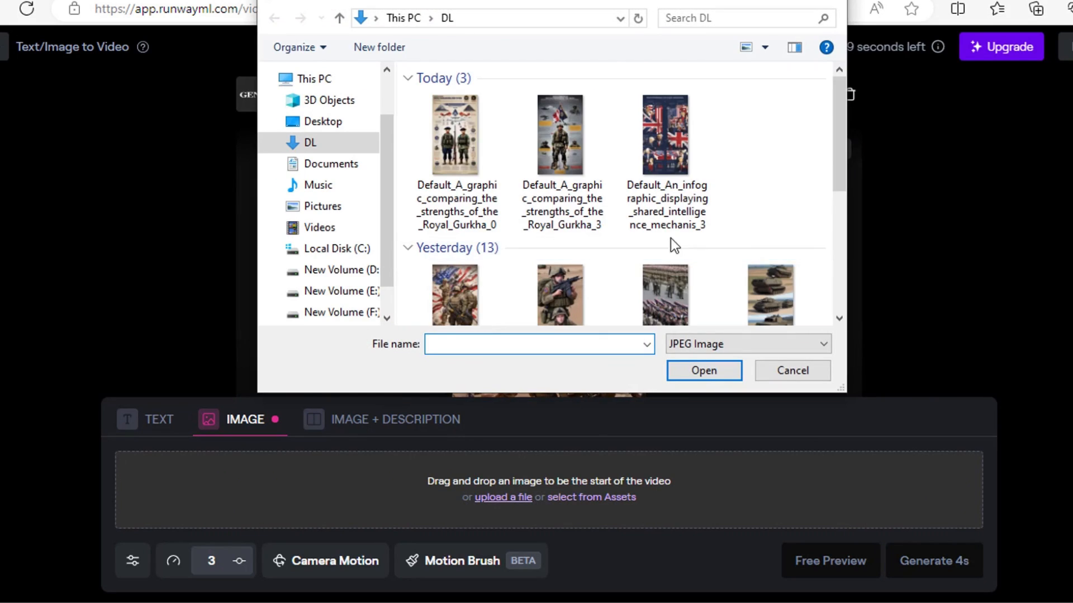
drag(843, 148, 833, 208)
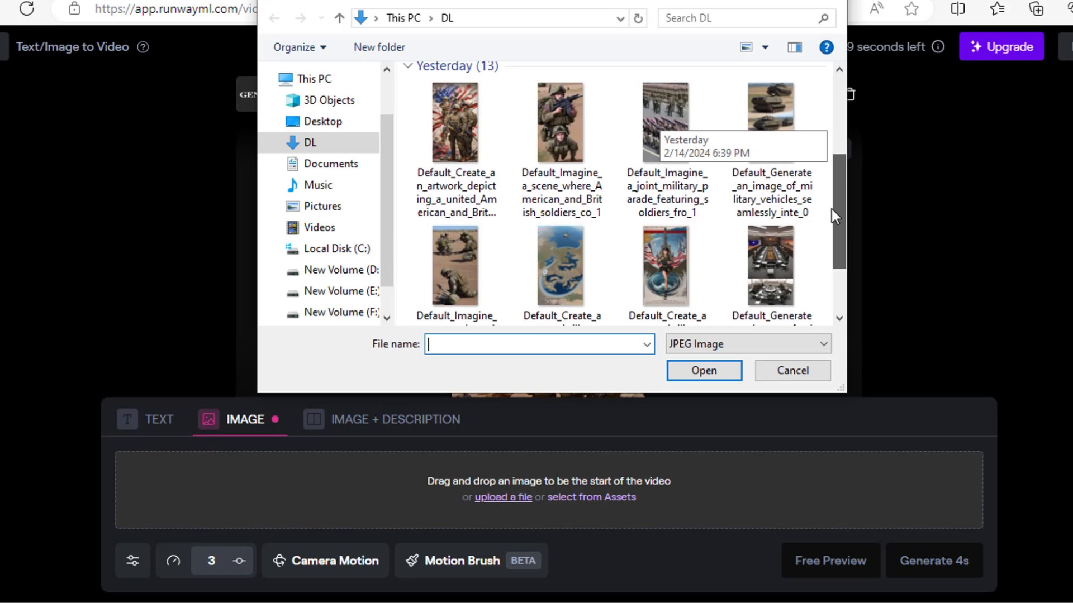
click(642, 268)
click(687, 373)
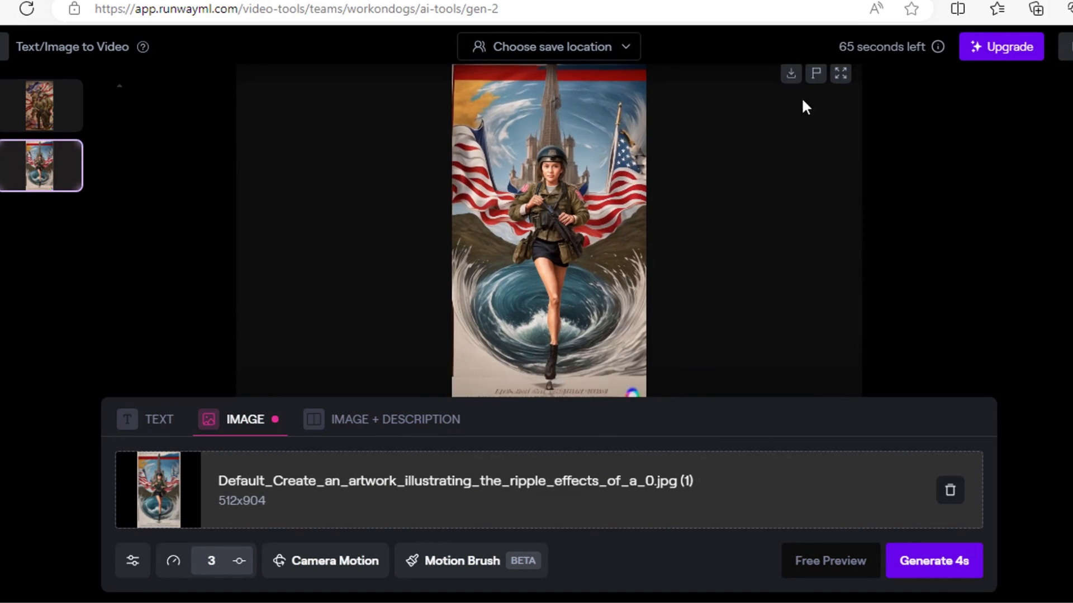
click(791, 75)
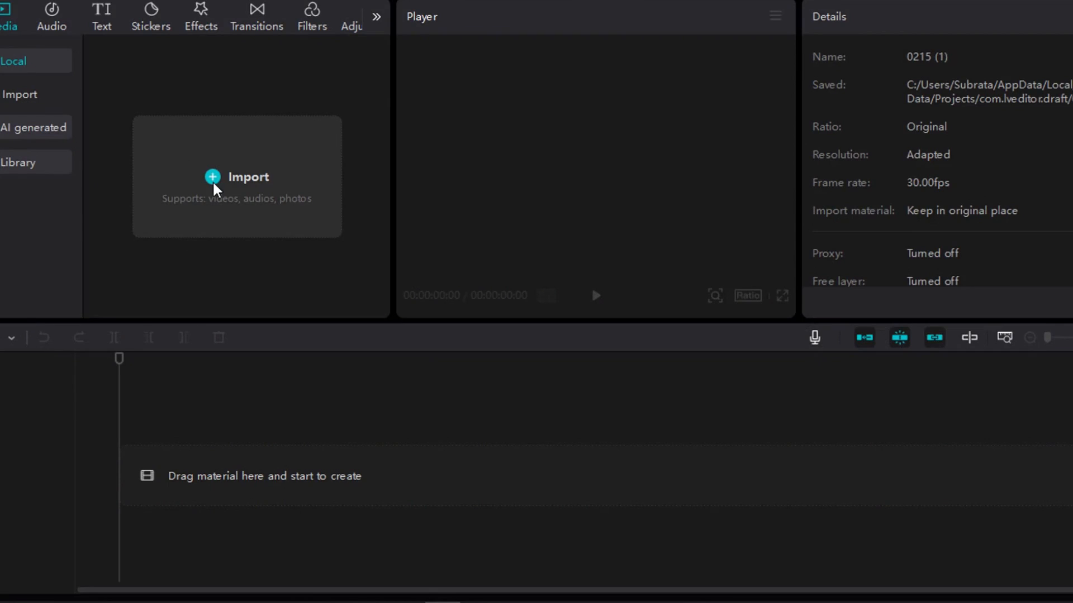
- Switch to CapCut and import the downloaded Gen-2 video clips and the ElevenLabs voiceover from the DL folder
click(213, 178)
scroll(597, 291, down, 4)
click(477, 255)
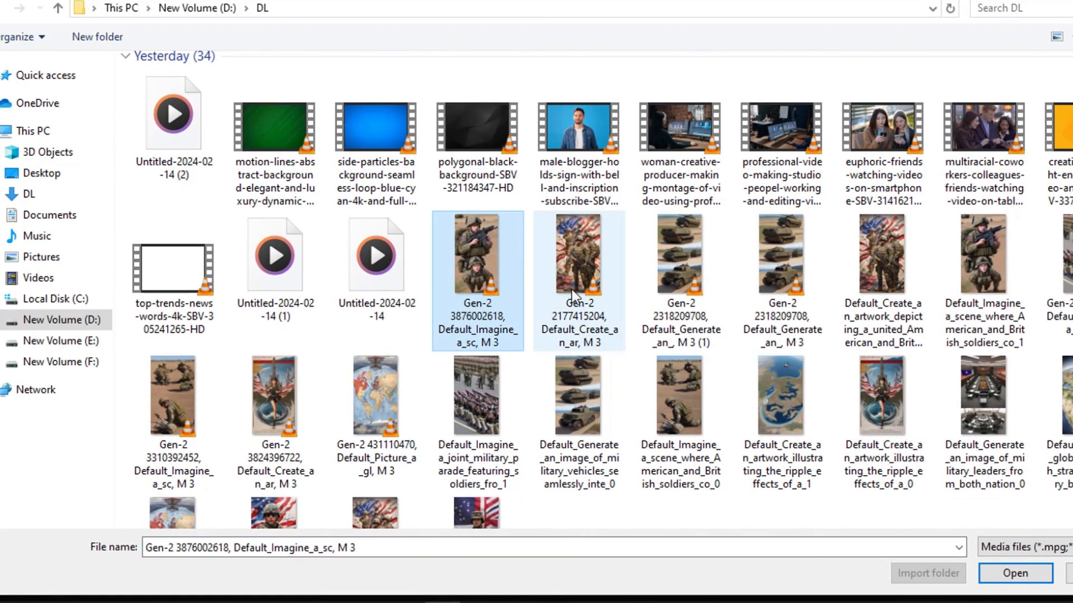
ctrl+click(578, 254)
ctrl+click(680, 254)
ctrl+click(786, 289)
ctrl+click(376, 397)
scroll(446, 399, up, 3)
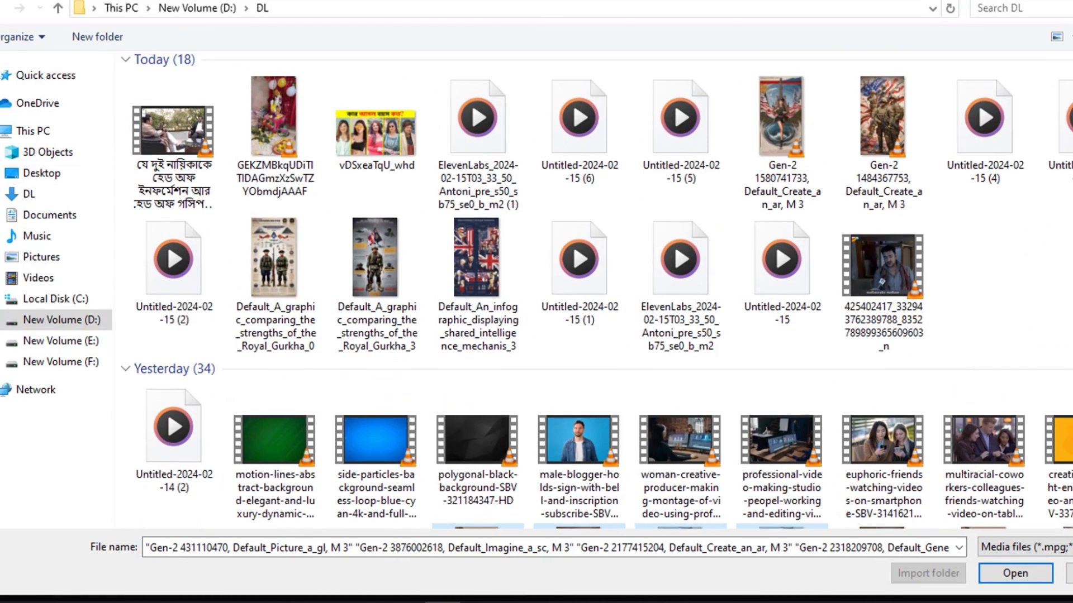
key(Return)
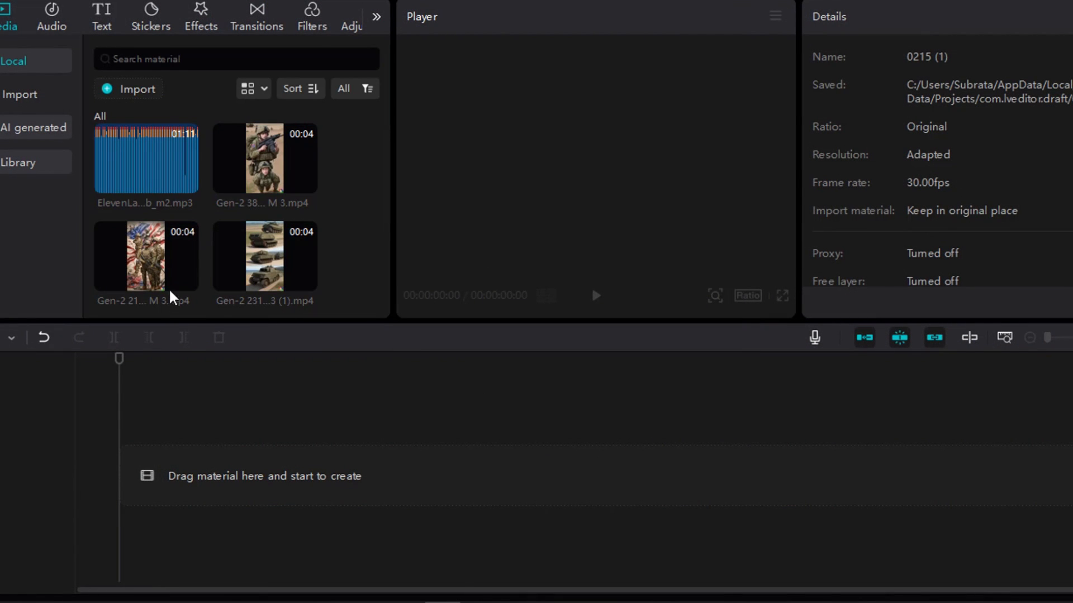
- Place the Gen-2 clip of soldiers in front of the flags at the start of the timeline
drag(157, 276, 116, 468)
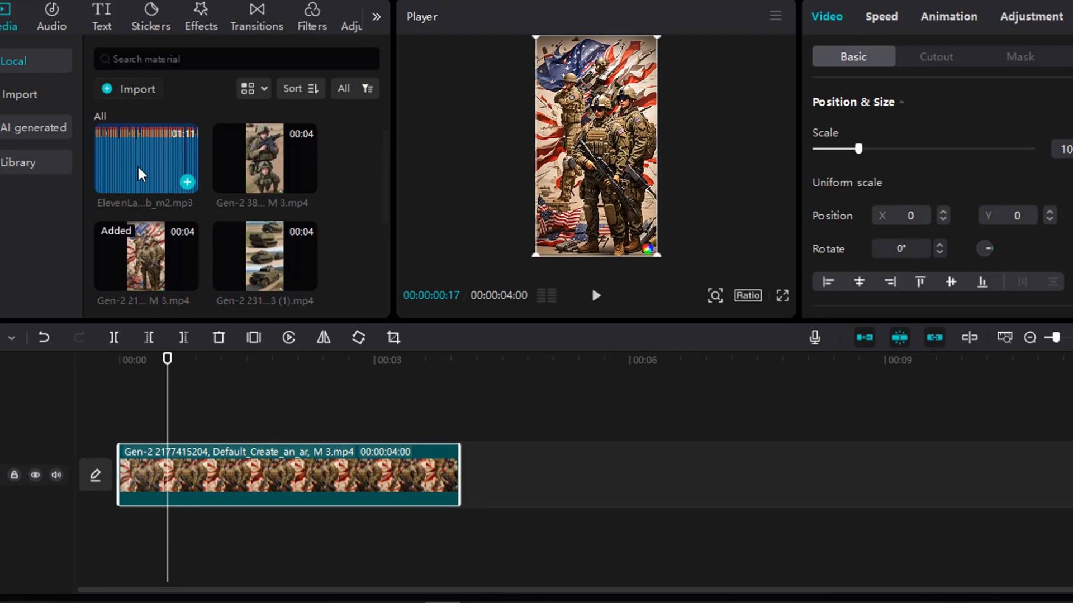
- Add the ElevenLabs voiceover to the start of the audio track and set the project's aspect ratio to 9:16
drag(138, 169, 120, 541)
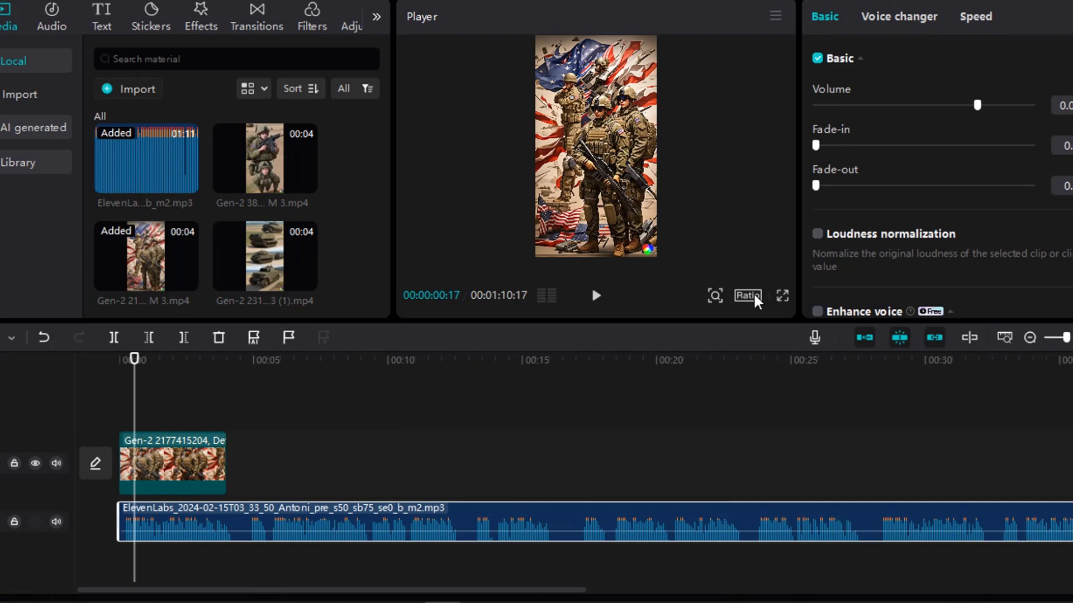
click(756, 296)
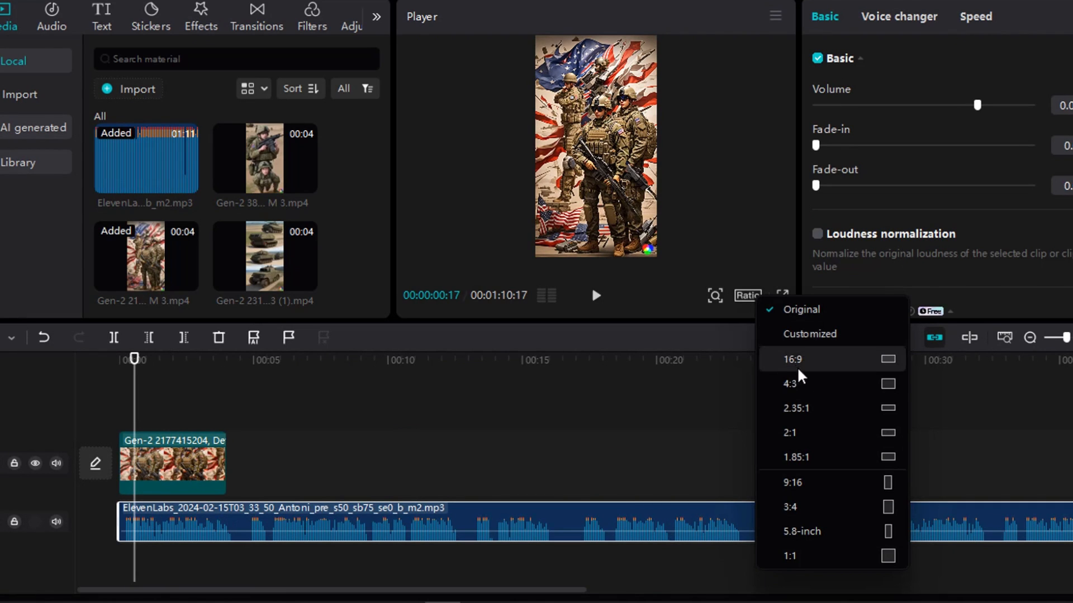
click(804, 484)
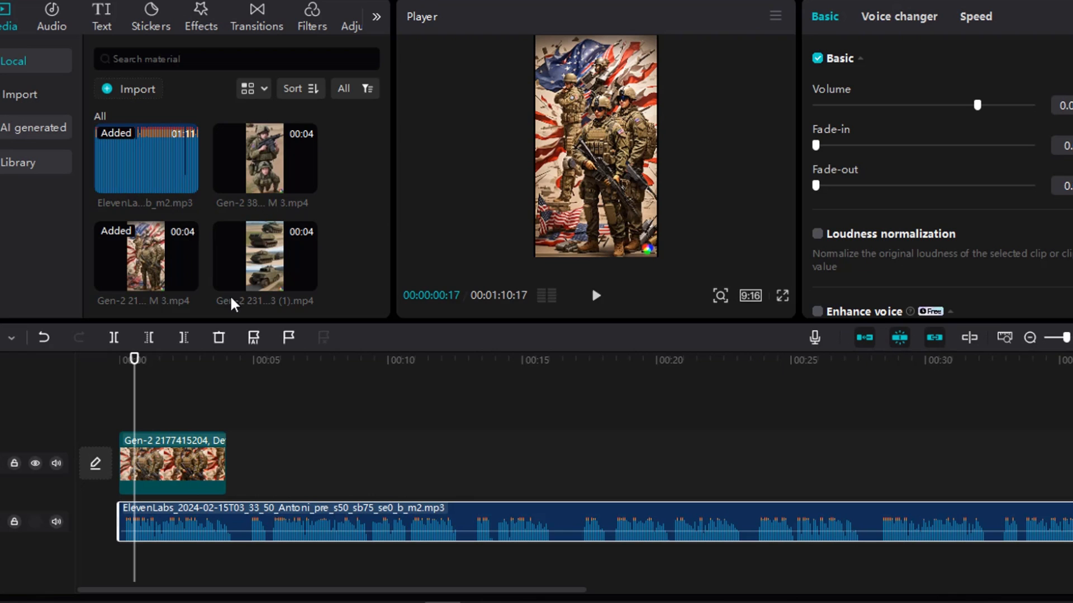
- Append the desert soldiers, military vehicles, running-soldier poster and world map clips in that order after the first clip
drag(267, 215, 232, 477)
drag(318, 368, 337, 473)
scroll(347, 242, down, 3)
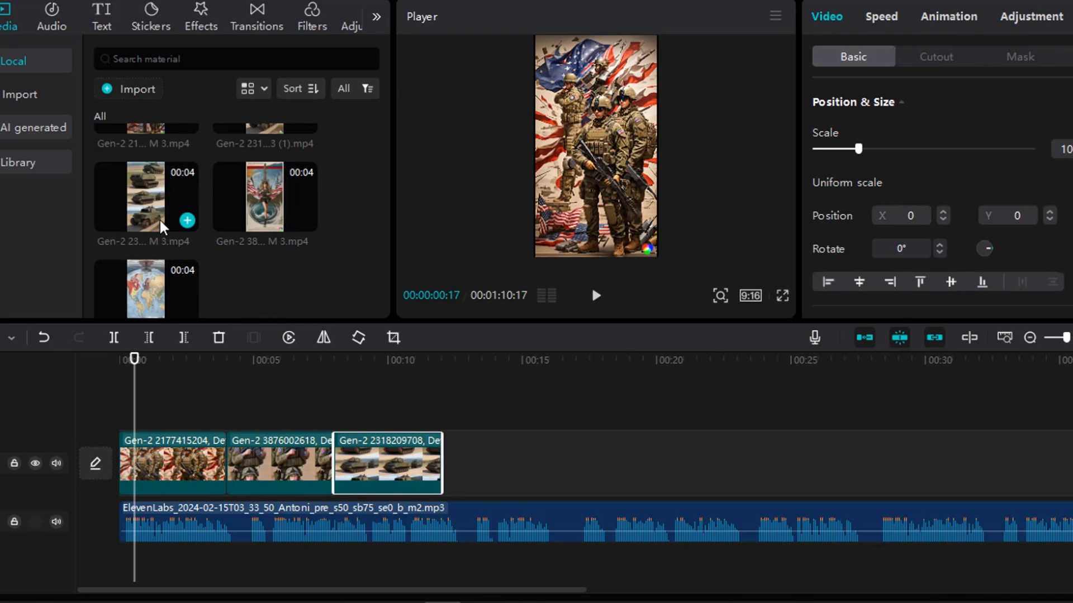
scroll(298, 224, up, 3)
scroll(296, 225, down, 3)
drag(257, 217, 448, 458)
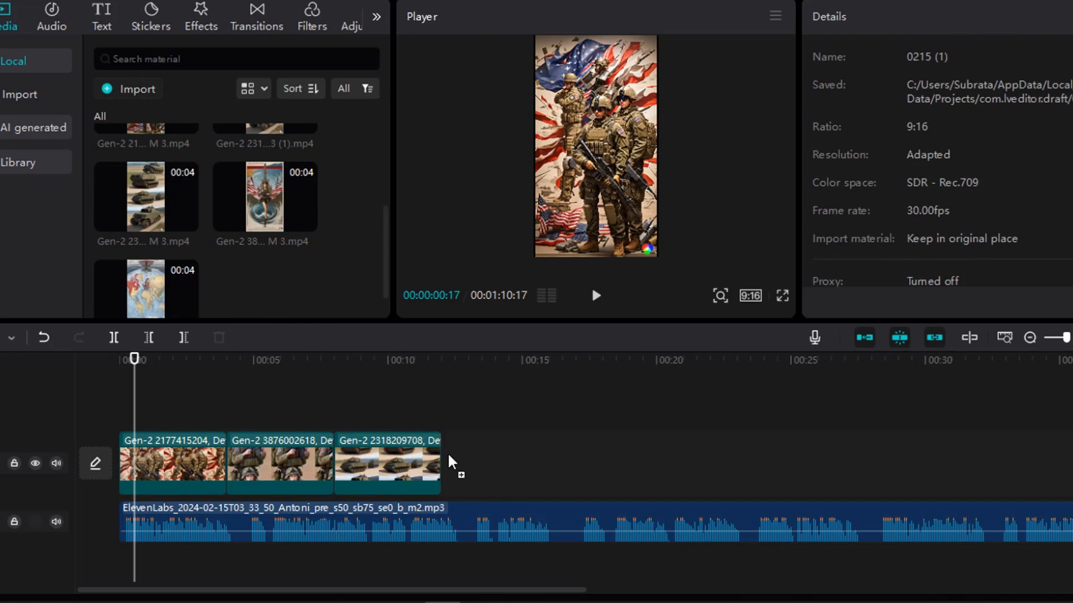
- Cut the pause between 00:00:04:07 and 00:00:04:26 out of the voiceover and close the gap
click(233, 522)
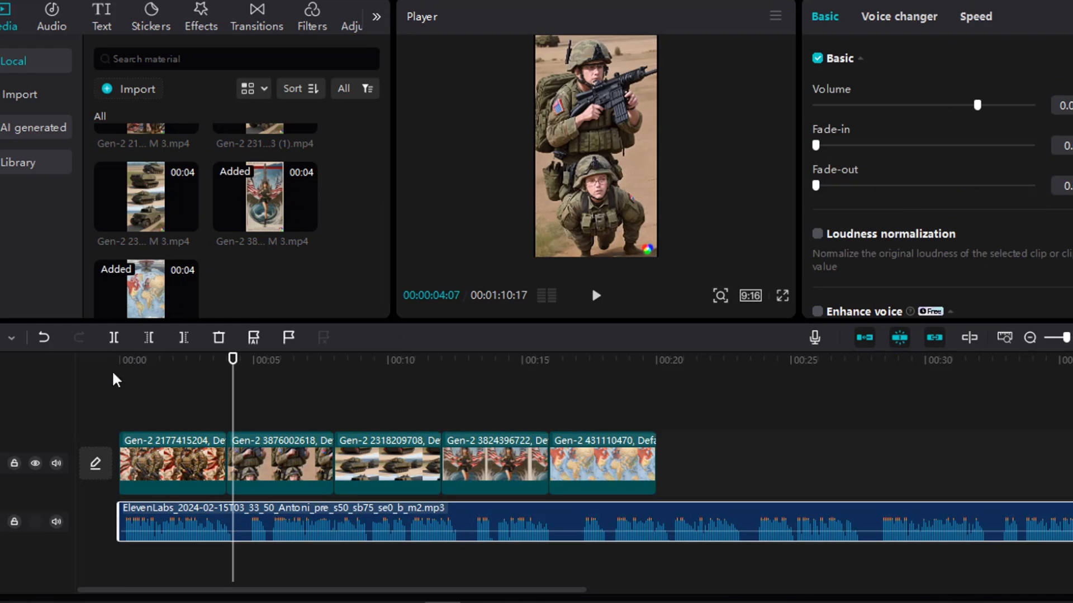
click(114, 338)
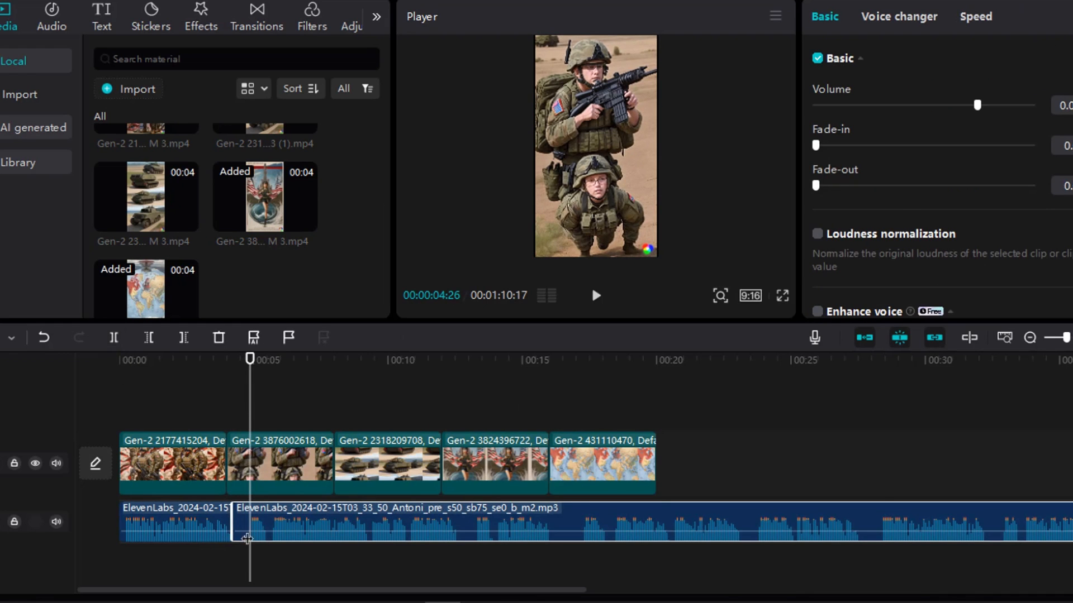
click(240, 525)
key(Delete)
drag(302, 535, 284, 534)
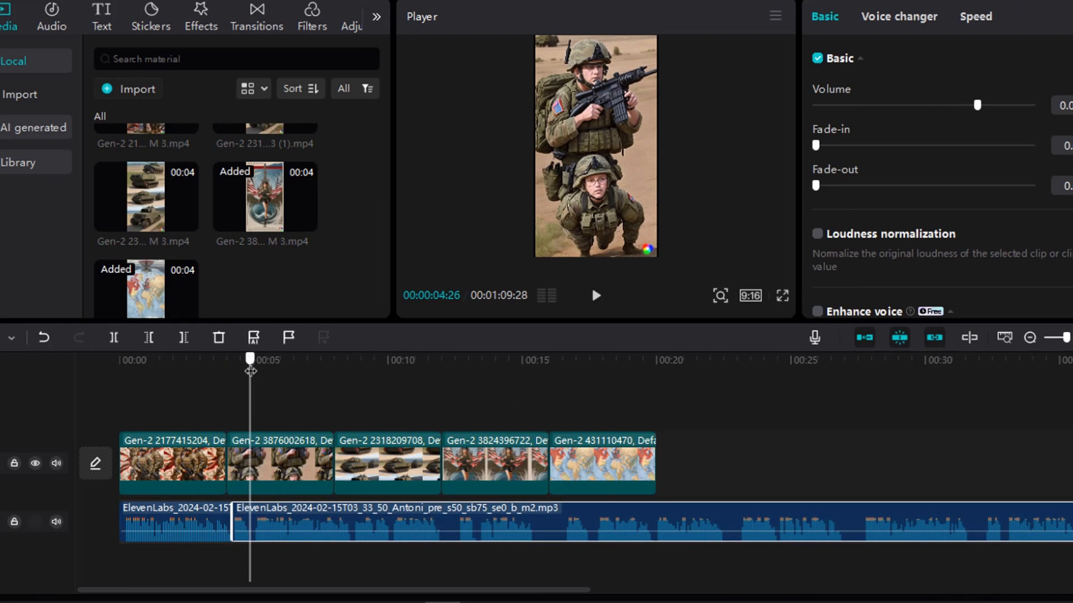
- Cut the pause between about 12 seconds and 00:00:12:18 out of the voiceover and close the gap
drag(250, 360, 442, 362)
key(ctrl+b)
click(457, 531)
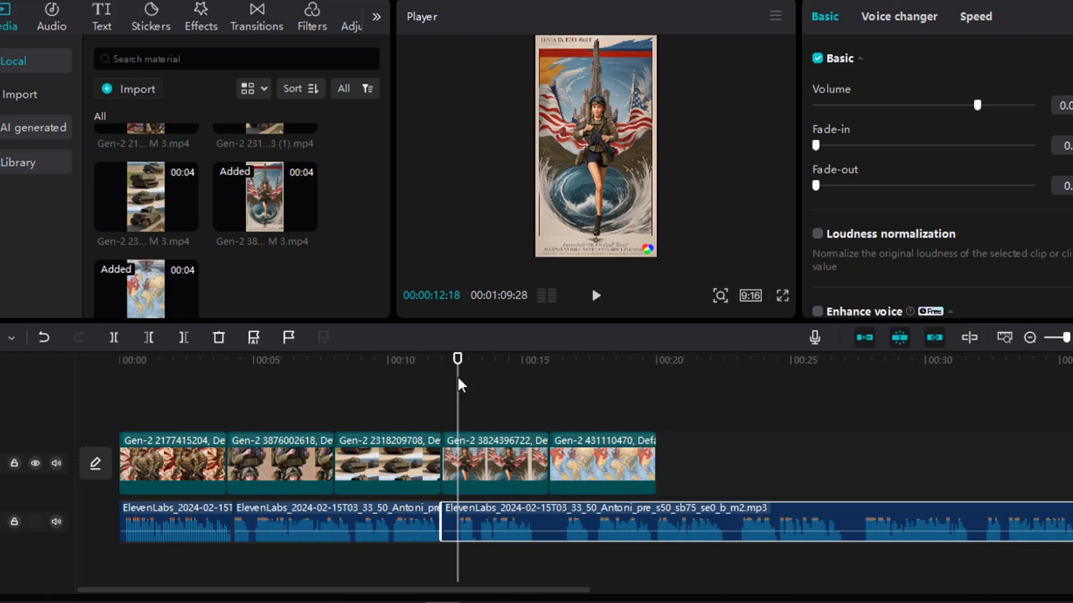
click(450, 520)
key(Delete)
drag(537, 528, 520, 528)
- Split the voiceover just before 15 seconds and again at 00:00:16:00, where the world map clip begins
drag(458, 361, 517, 459)
click(114, 338)
drag(517, 361, 549, 407)
click(114, 338)
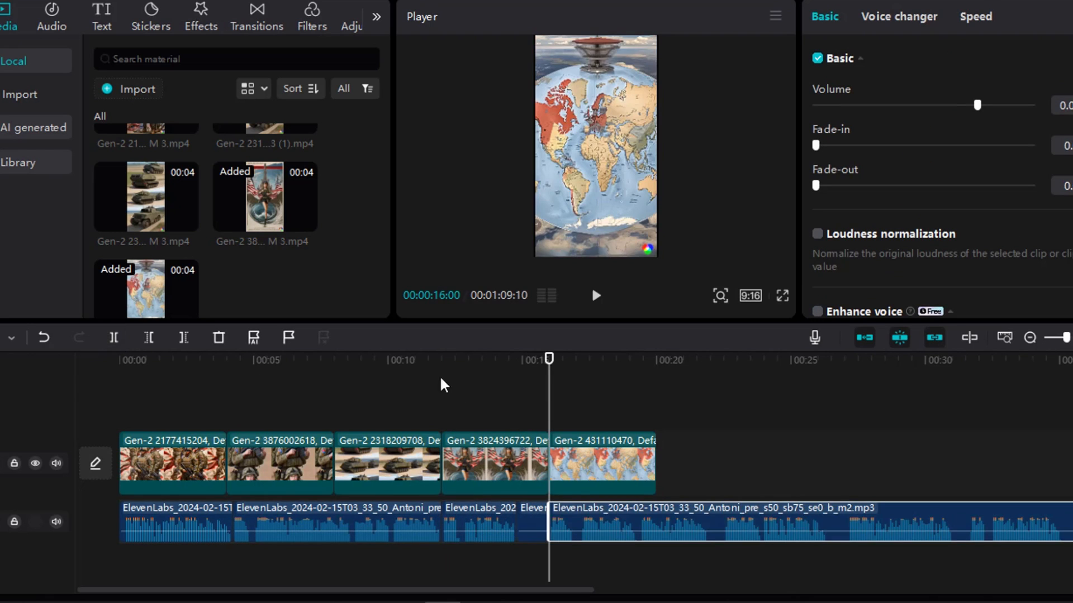
drag(550, 360, 697, 473)
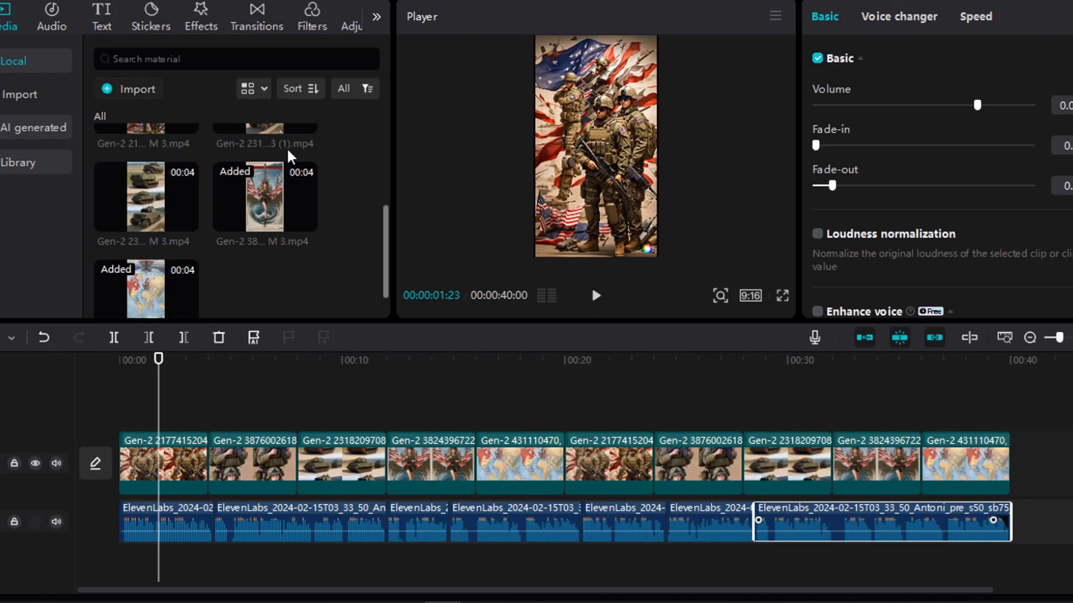
- Add the Dizzy video effect over the first clip and play it back
click(201, 17)
click(165, 394)
drag(132, 126, 214, 424)
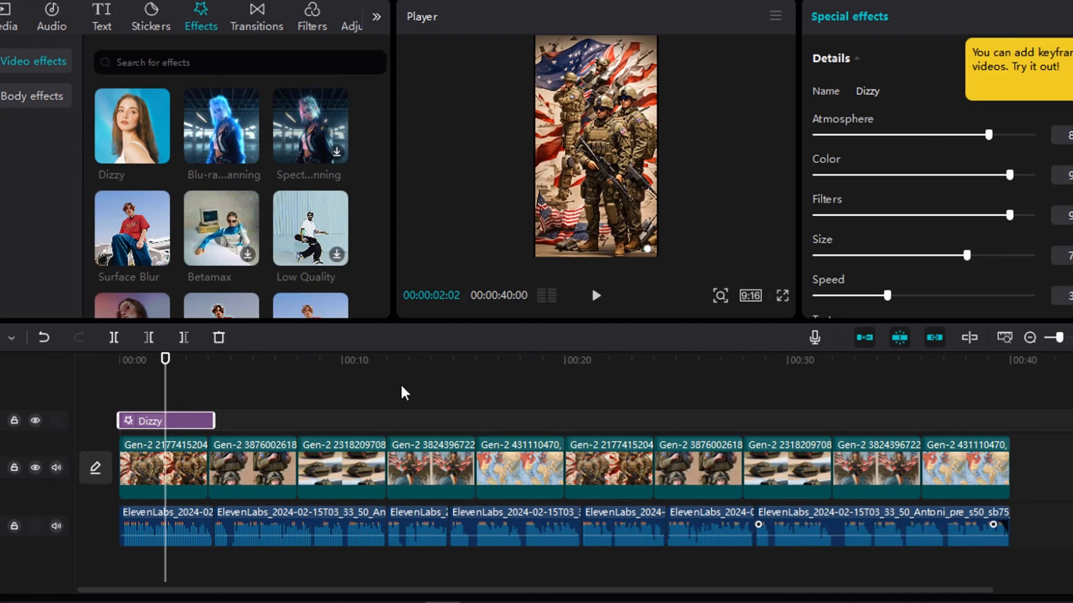
click(596, 296)
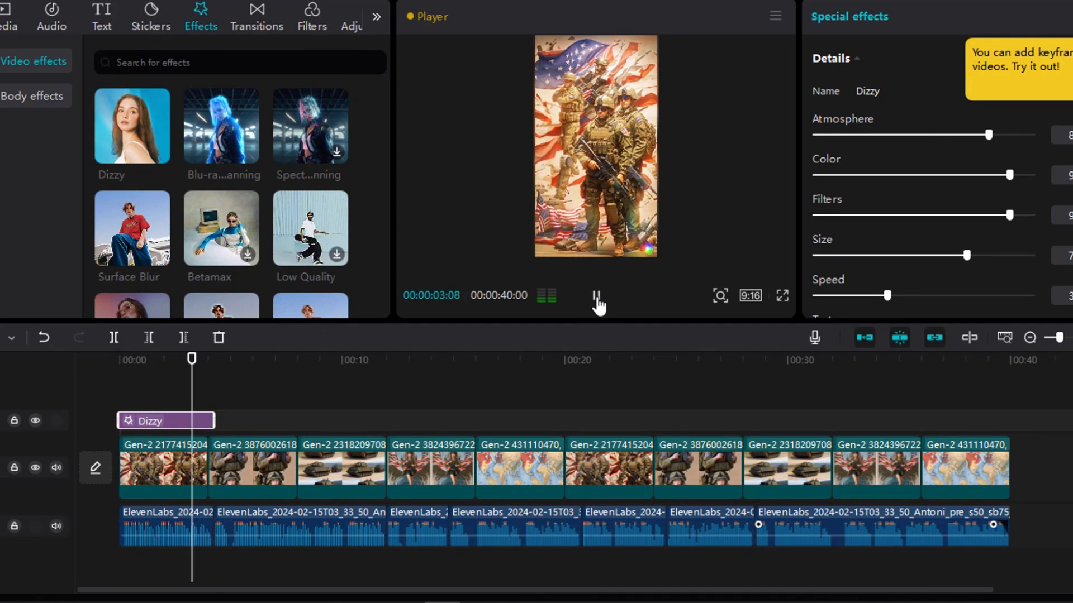
click(596, 297)
- Add the Camera Shake effect directly after Dizzy and lower its range and speed
scroll(240, 263, down, 3)
drag(221, 277, 215, 423)
drag(273, 424, 257, 442)
drag(222, 386, 269, 406)
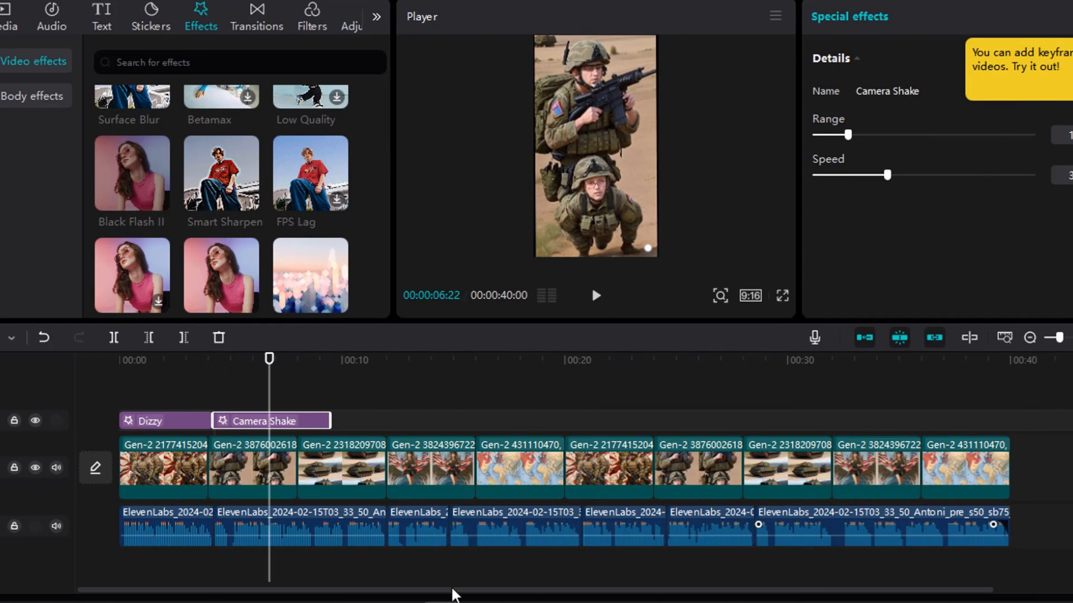
drag(887, 175, 841, 175)
drag(847, 134, 829, 135)
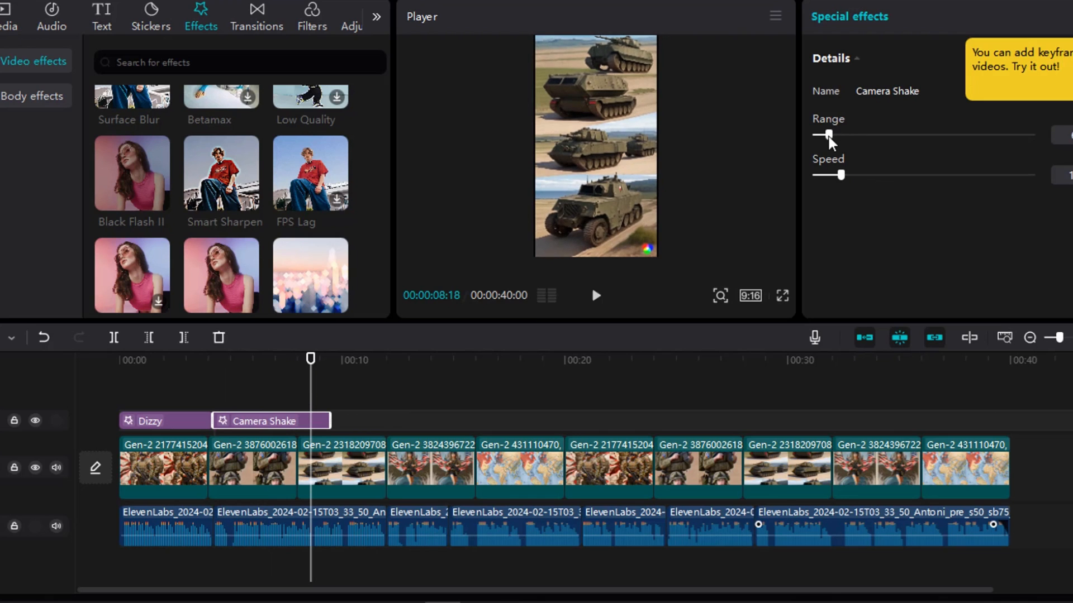
- Add Random Monochrome after Camera Shake, ending near 17 seconds, and reduce its color, filters, strength and speed
scroll(244, 249, down, 5)
drag(136, 208, 497, 423)
click(413, 388)
drag(977, 135, 857, 135)
drag(923, 175, 862, 175)
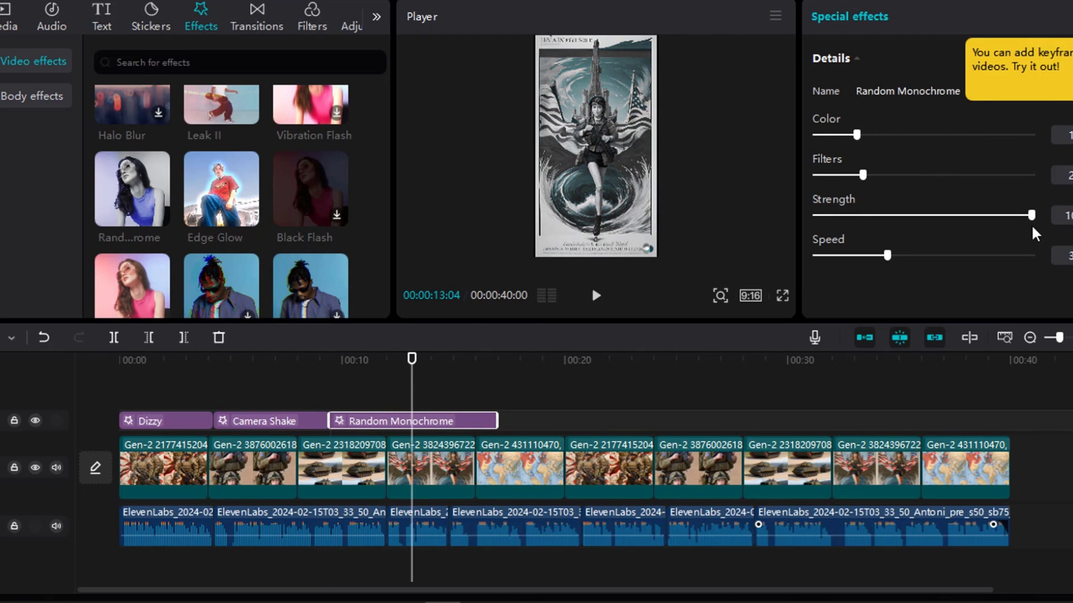
drag(1032, 215, 948, 215)
drag(887, 256, 838, 255)
- Copy the three effects, paste them at 00:00:17:08, and extend the last Random Monochrome to the end of the video
drag(413, 361, 162, 412)
key(ctrl+c)
key(ctrl+v)
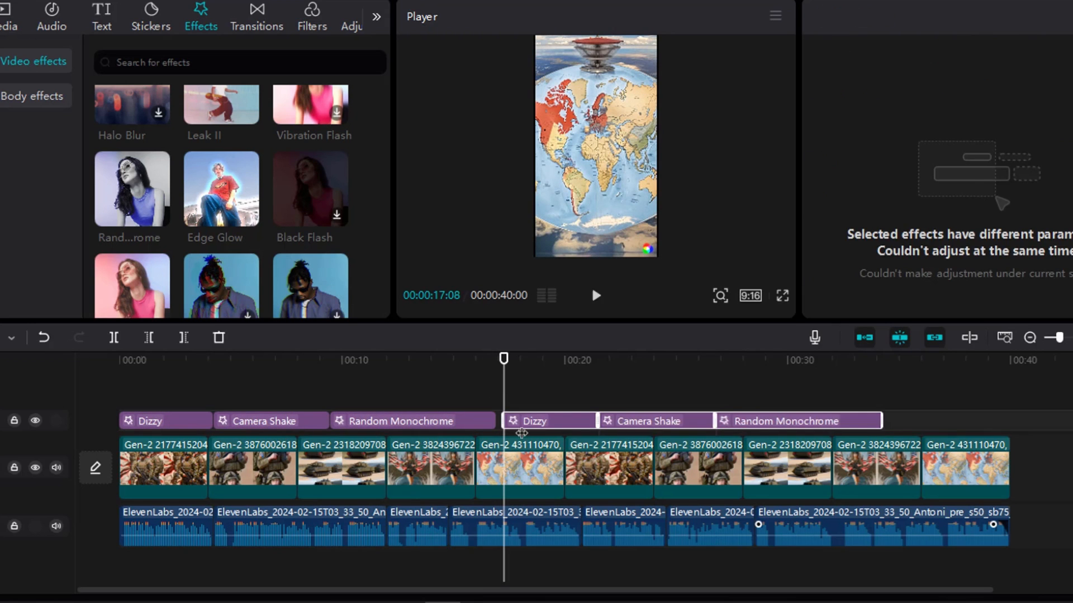
click(902, 422)
drag(881, 422, 1011, 422)
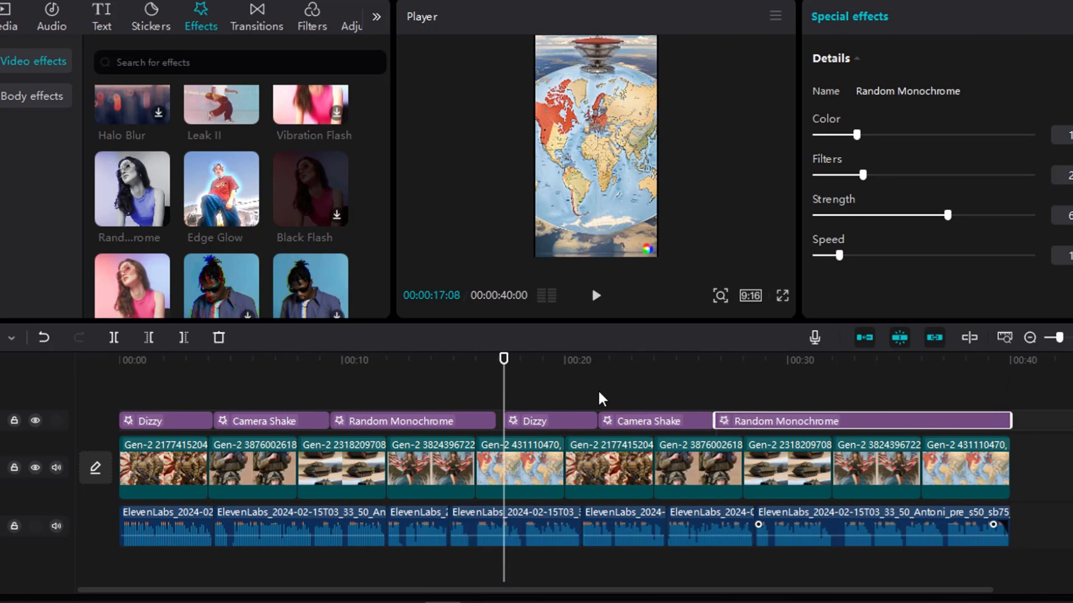
- Add overlay and camera transitions at the first four cuts between clips, using Left at the fourth
click(257, 17)
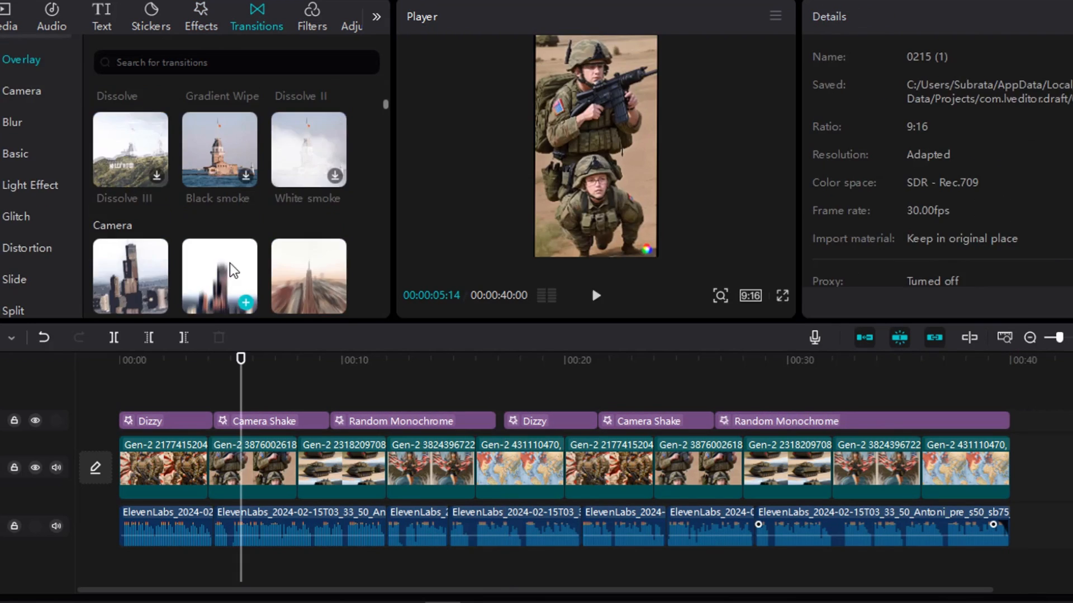
click(232, 166)
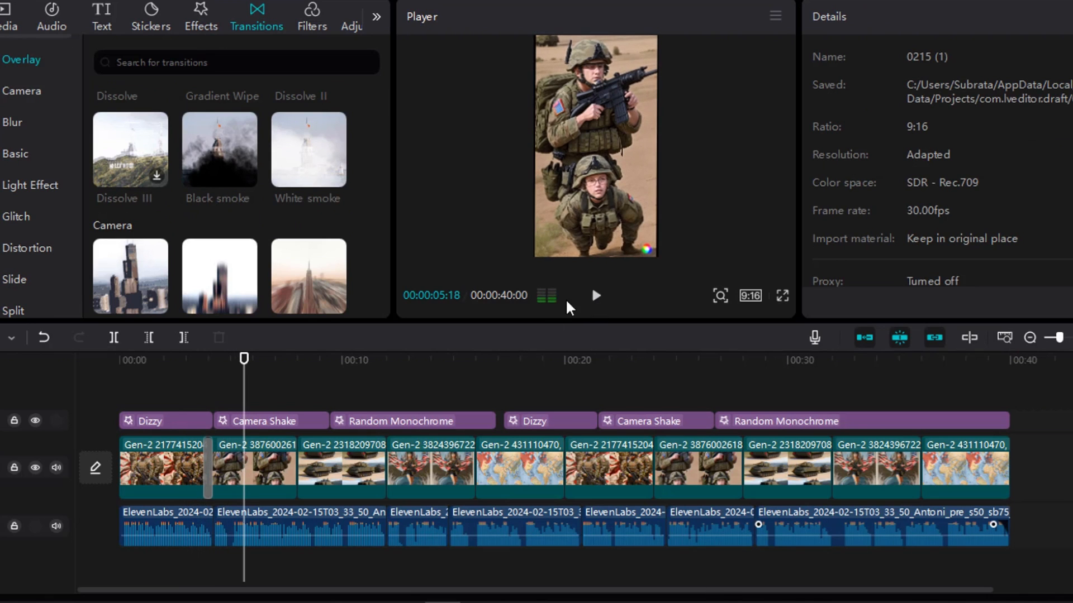
drag(307, 293, 297, 472)
scroll(262, 293, down, 3)
drag(228, 233, 385, 472)
scroll(286, 265, down, 3)
drag(310, 274, 476, 469)
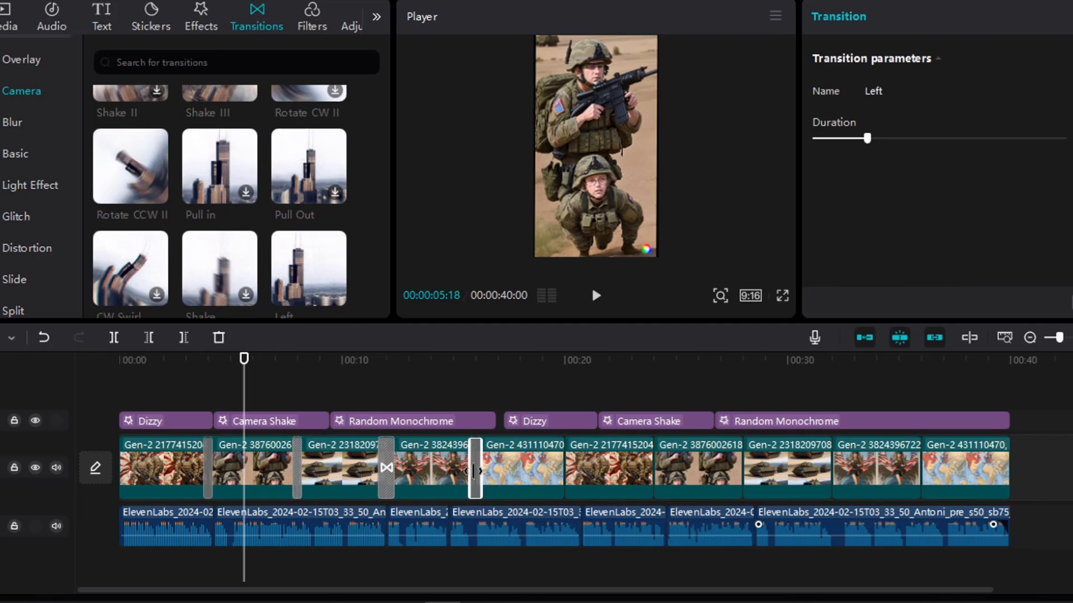
- Add camera transitions at the fifth and sixth cuts, using Bottom Left at the sixth
drag(583, 392, 257, 467)
drag(244, 364, 631, 382)
click(635, 393)
scroll(275, 257, down, 5)
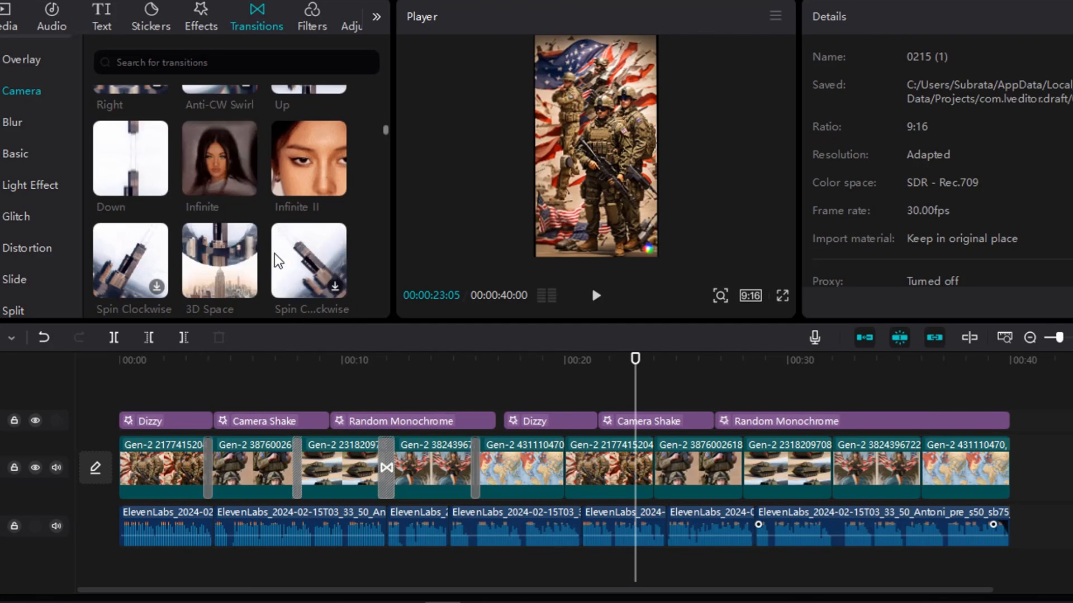
drag(211, 179, 564, 471)
scroll(280, 190, up, 2)
drag(307, 143, 654, 470)
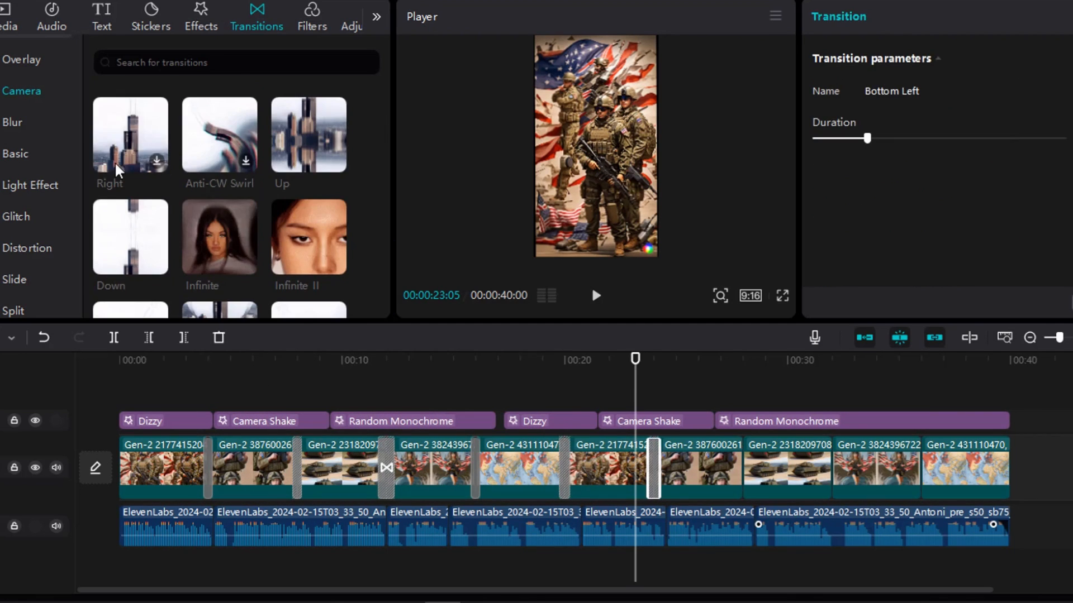
- Add the Right, a shortened Bottom Left II and the Then and Now transitions at the seventh, eighth and ninth cuts
drag(132, 140, 737, 468)
scroll(273, 125, up, 2)
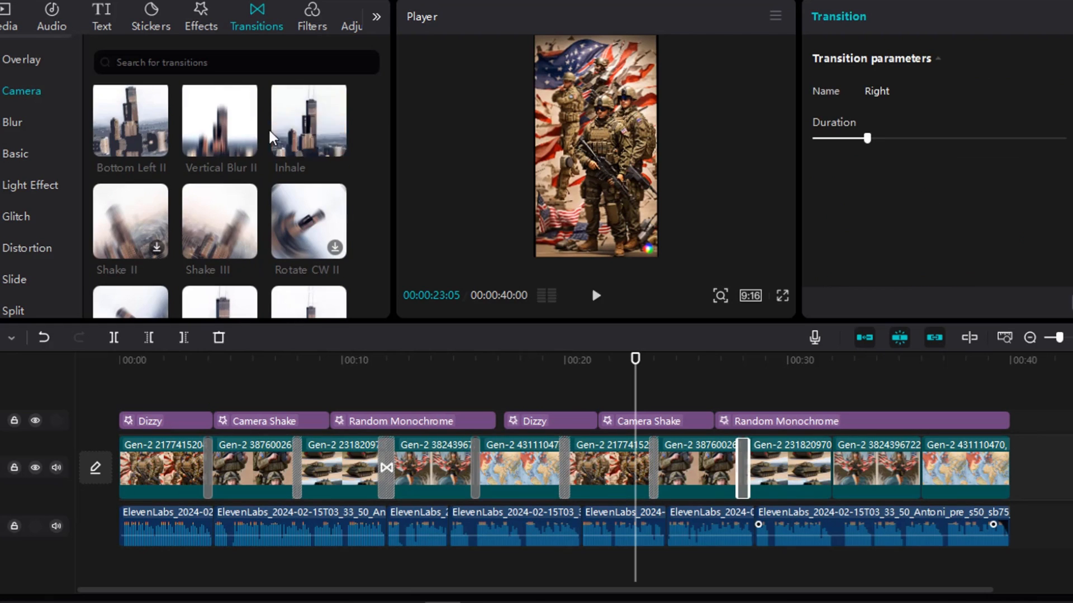
drag(130, 120, 832, 468)
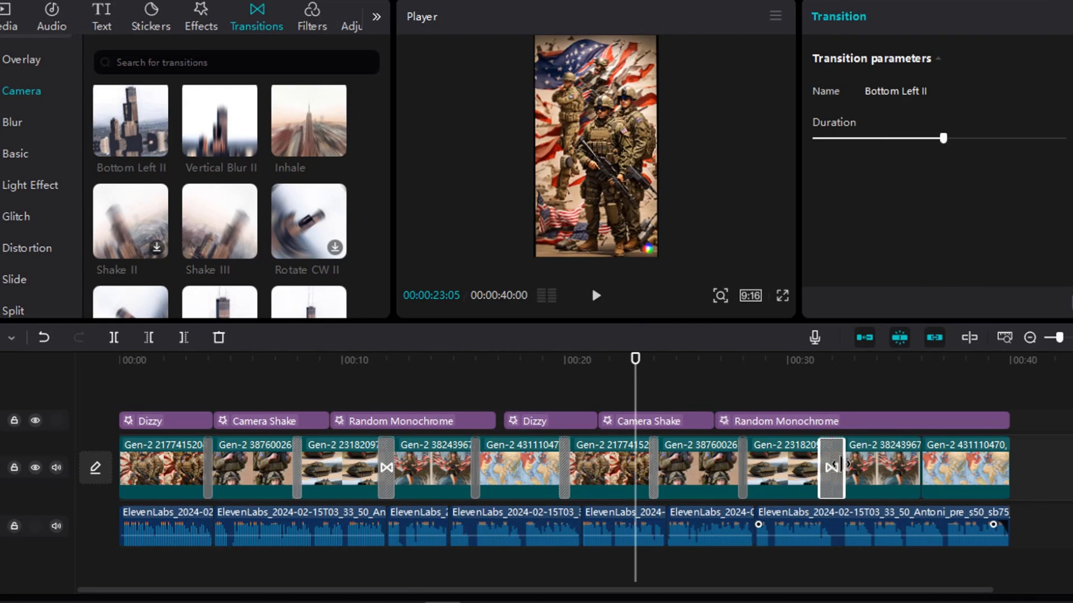
click(21, 59)
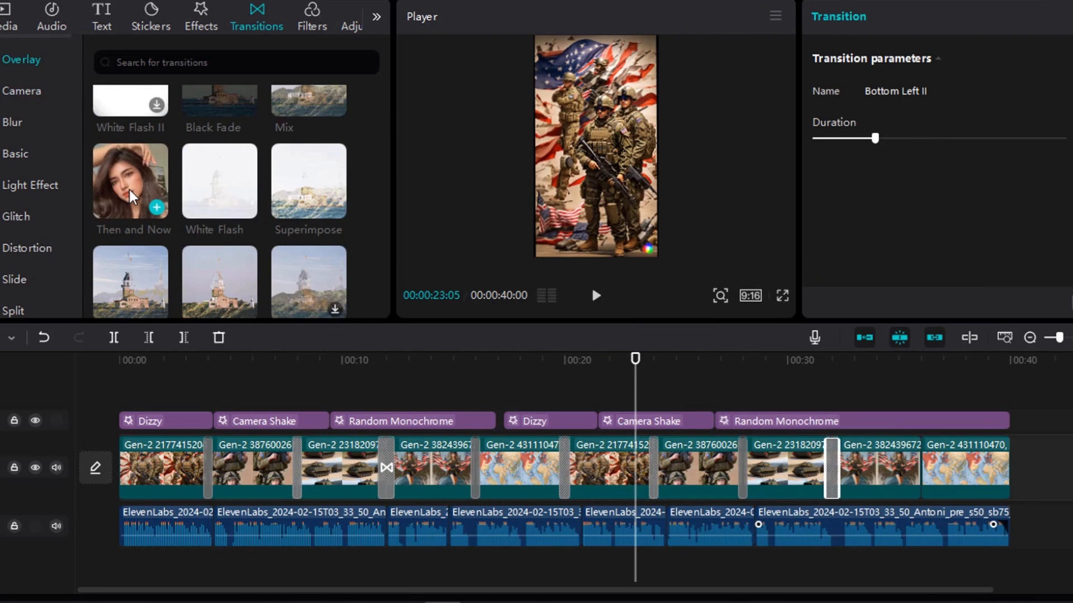
drag(130, 182, 920, 480)
- Apply the Pendulum 1 combo animation with a 4.0 s duration to the first clip and preview it
click(204, 456)
click(158, 459)
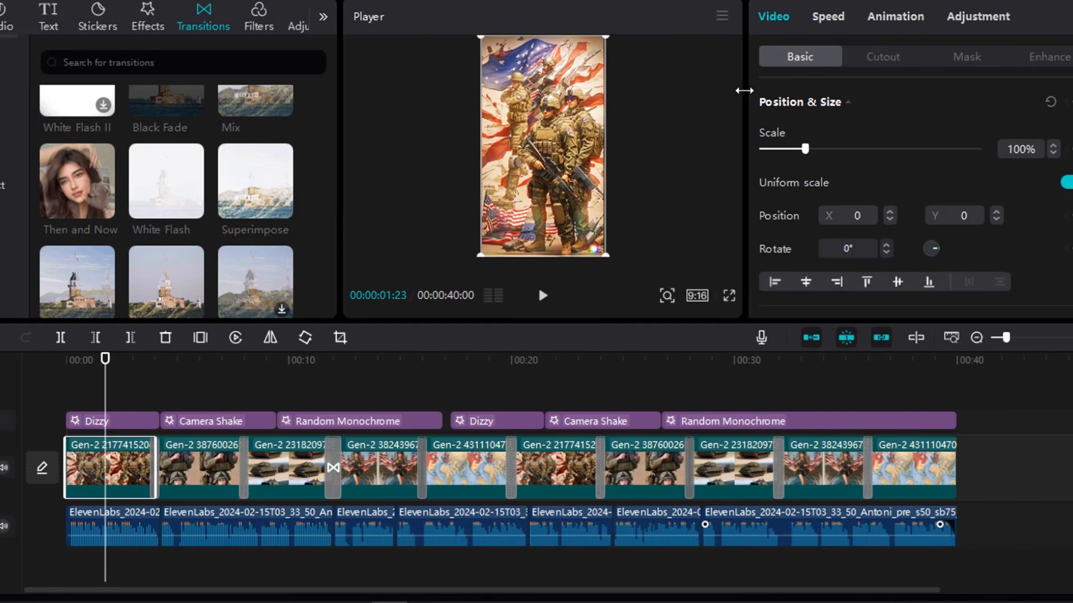
click(941, 17)
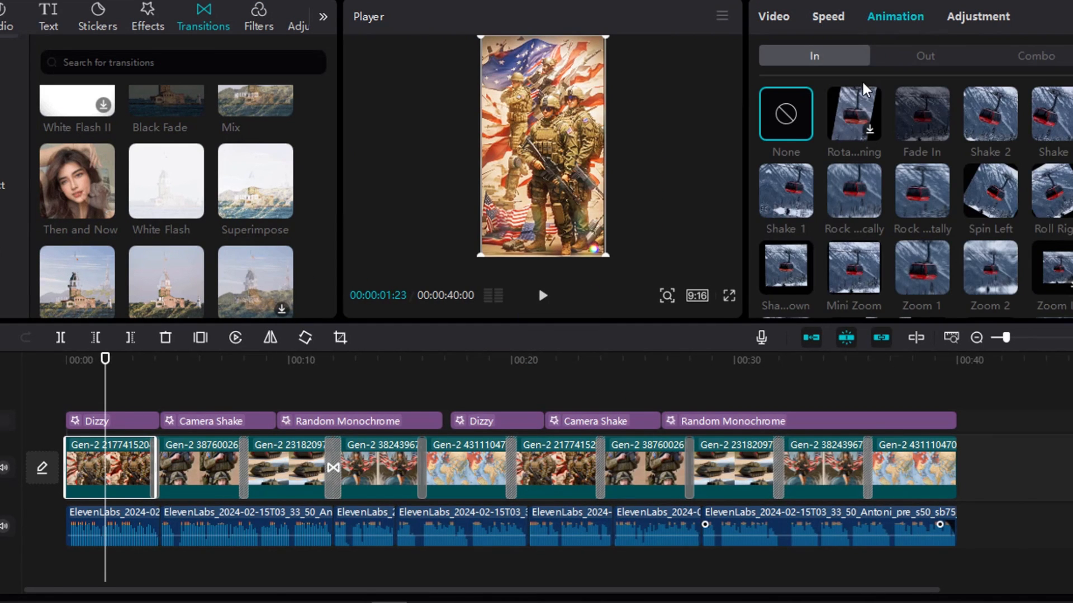
click(1042, 56)
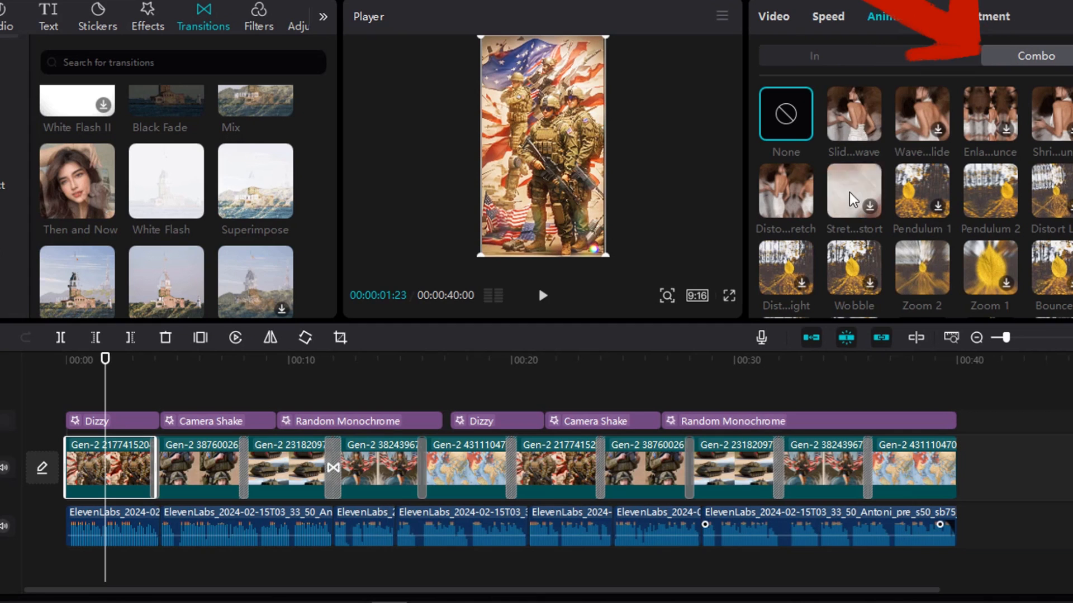
click(922, 192)
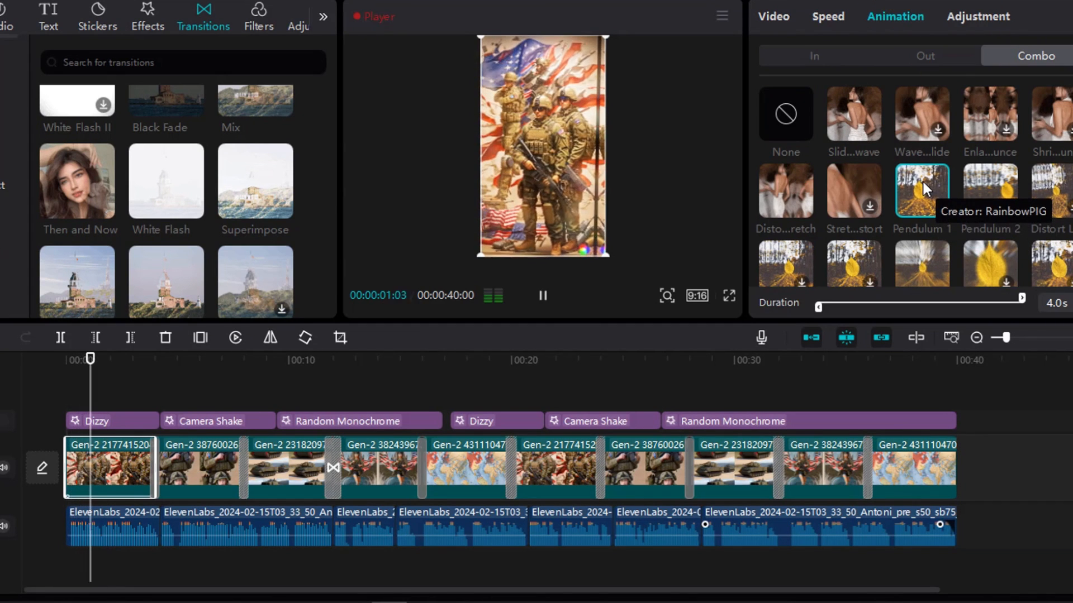
click(147, 386)
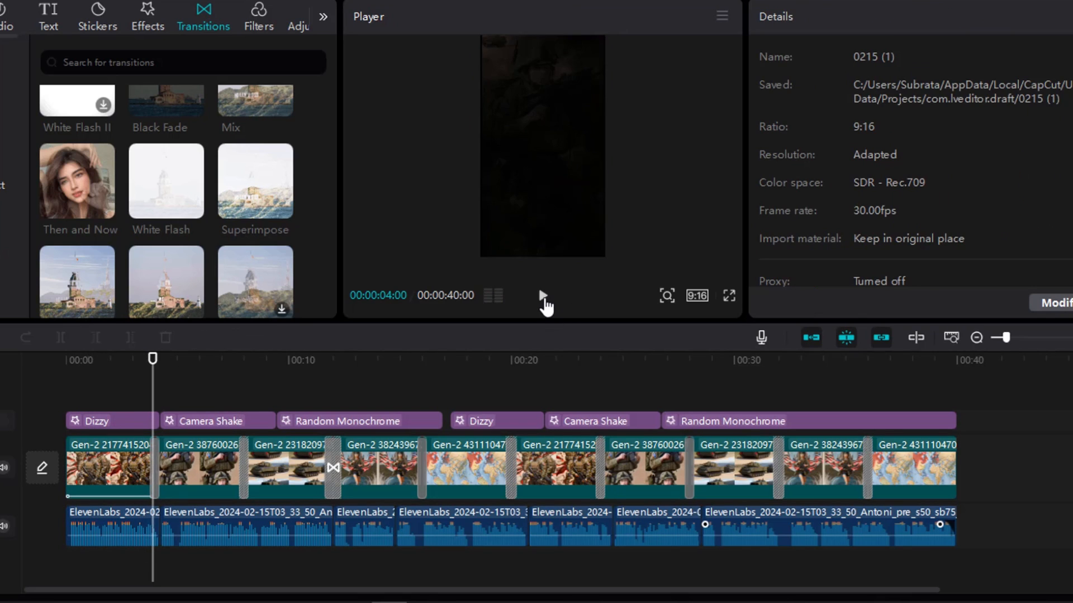
click(542, 296)
click(542, 296)
- Apply the Train 4 combo animation with a 4.2 s duration to the second clip and preview it
click(207, 469)
click(894, 17)
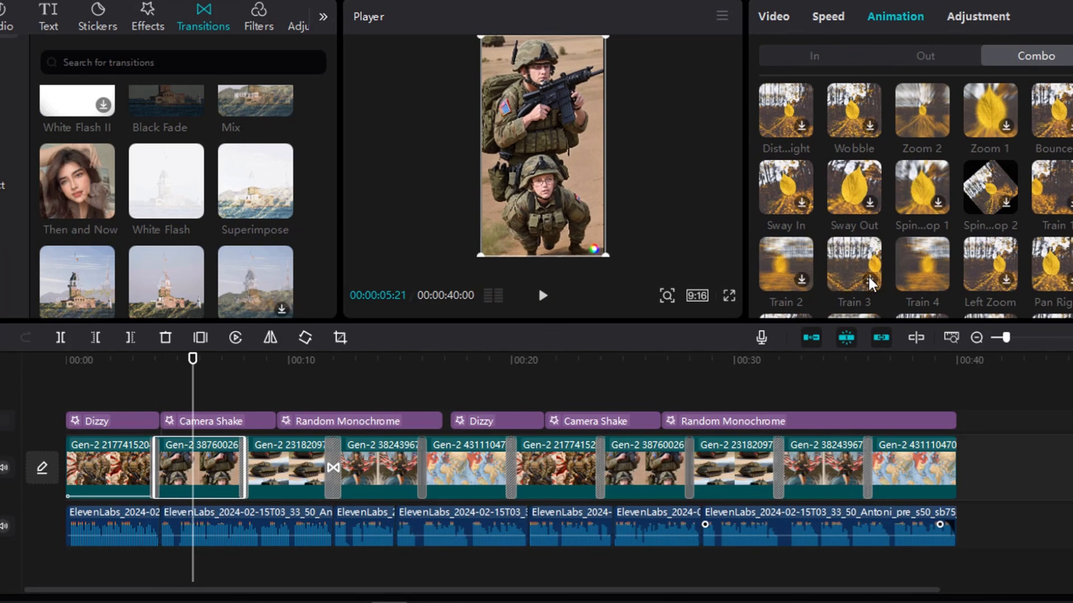
click(925, 269)
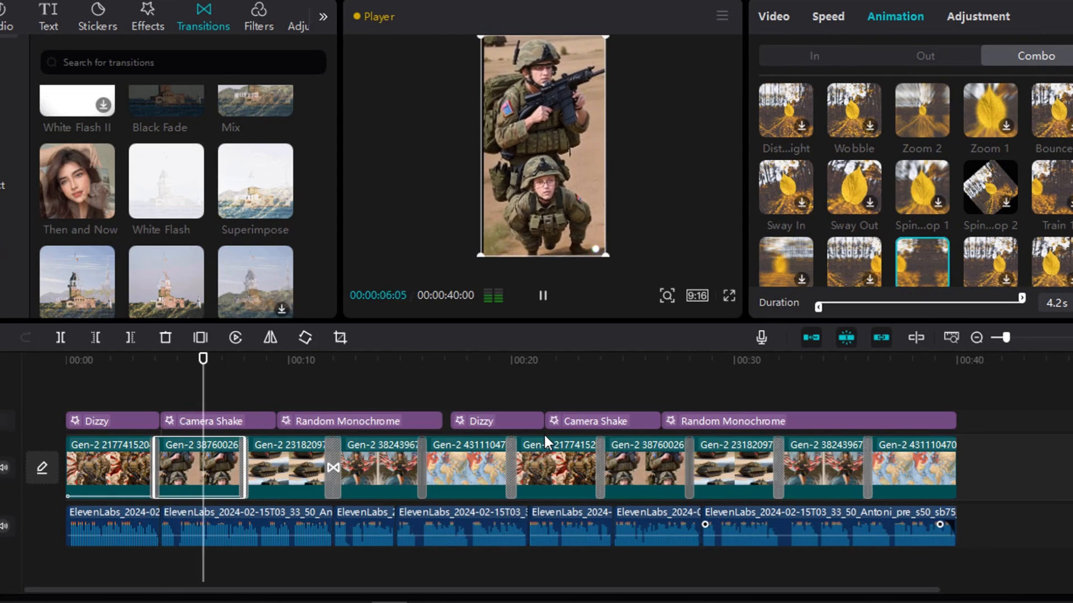
click(540, 295)
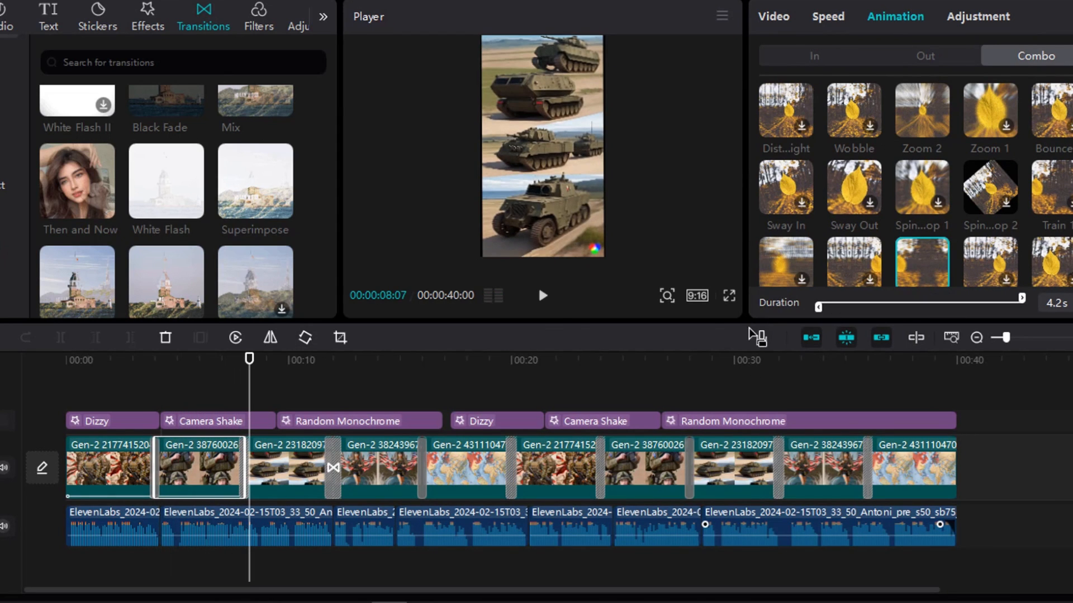
click(545, 299)
click(547, 299)
scroll(841, 272, down, 5)
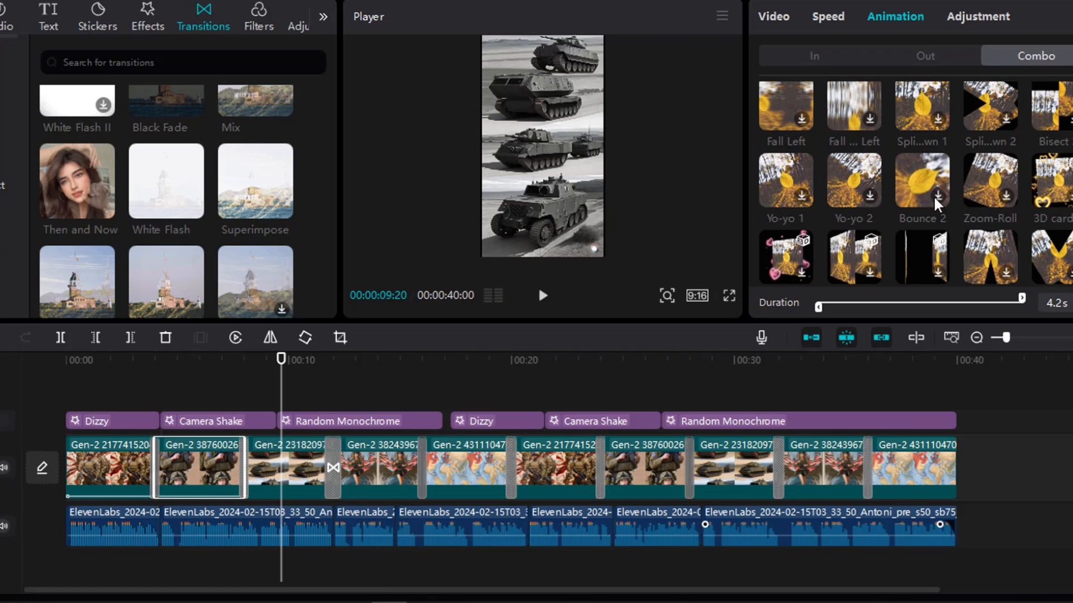
- Replace the second clip's combo animation with the Fall ... Right variant beside Fall Right, and preview the section after it
scroll(988, 195, down, 3)
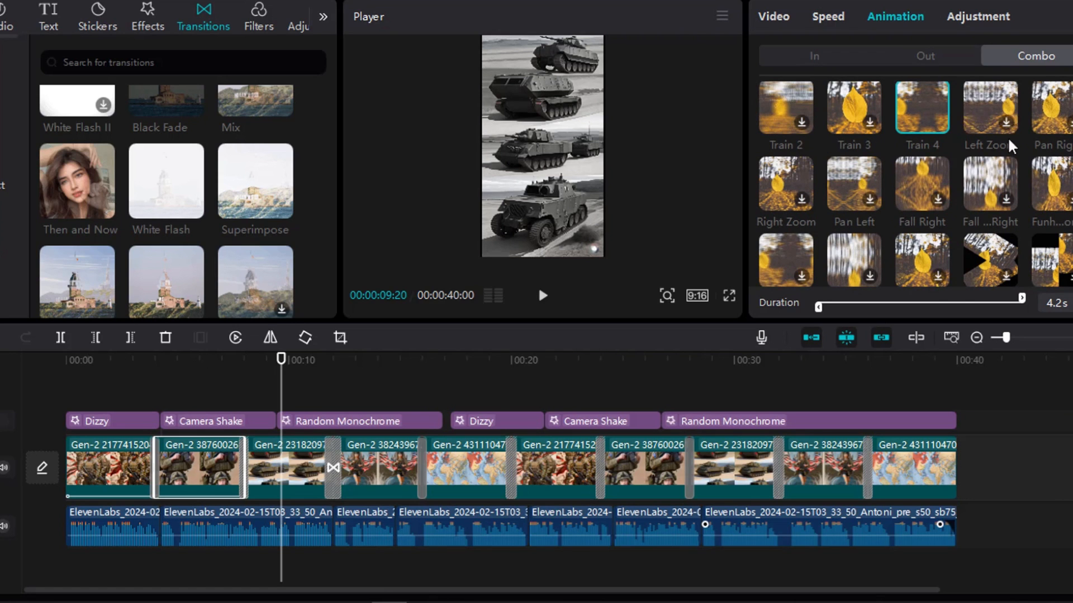
click(1005, 202)
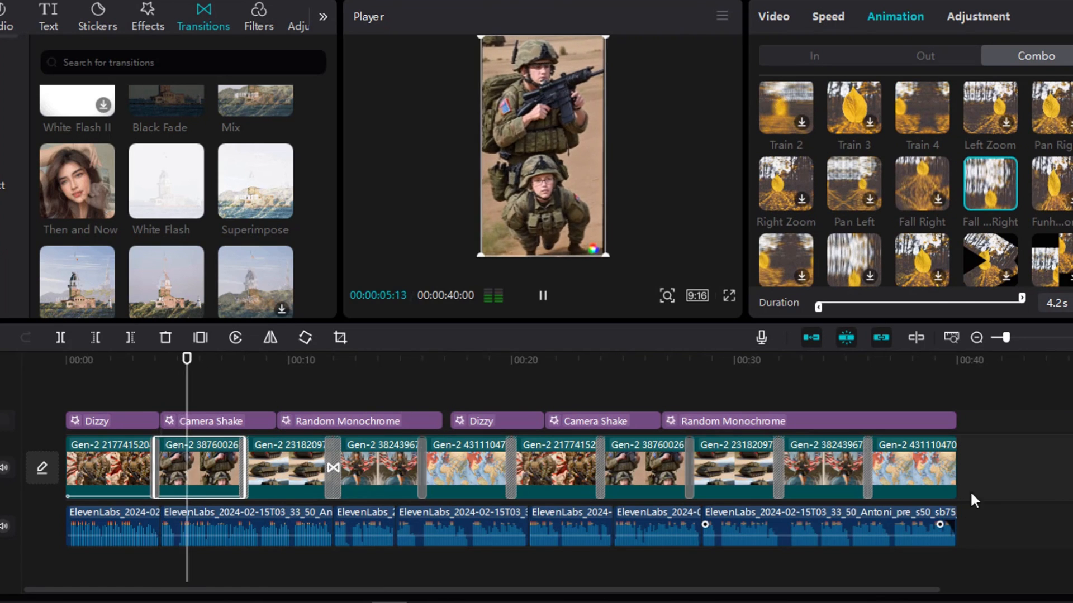
drag(216, 374, 305, 384)
- Extend the start of the second Dizzy effect back to the end of the first Random Monochrome effect, and select the third clip
drag(451, 421, 415, 417)
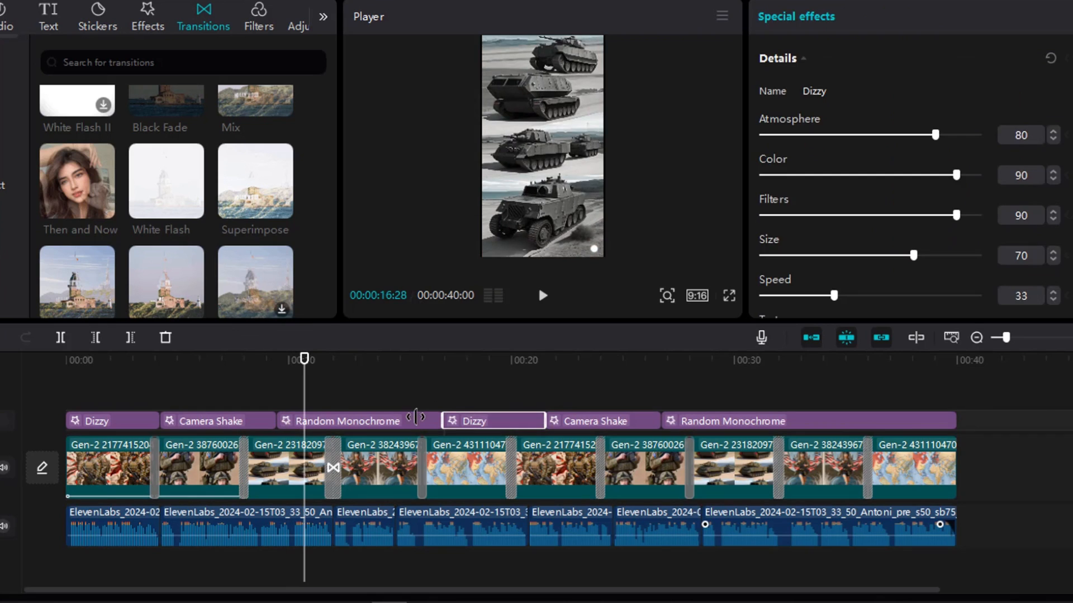
click(348, 395)
click(300, 476)
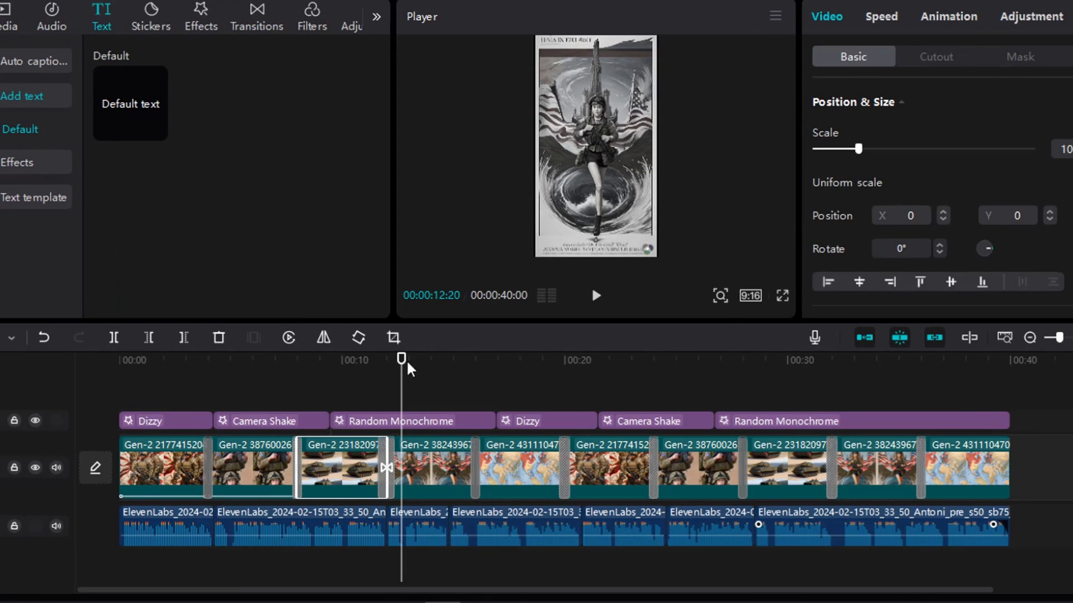
- Generate auto captions for the video's speech with the language set to English
drag(201, 398, 144, 397)
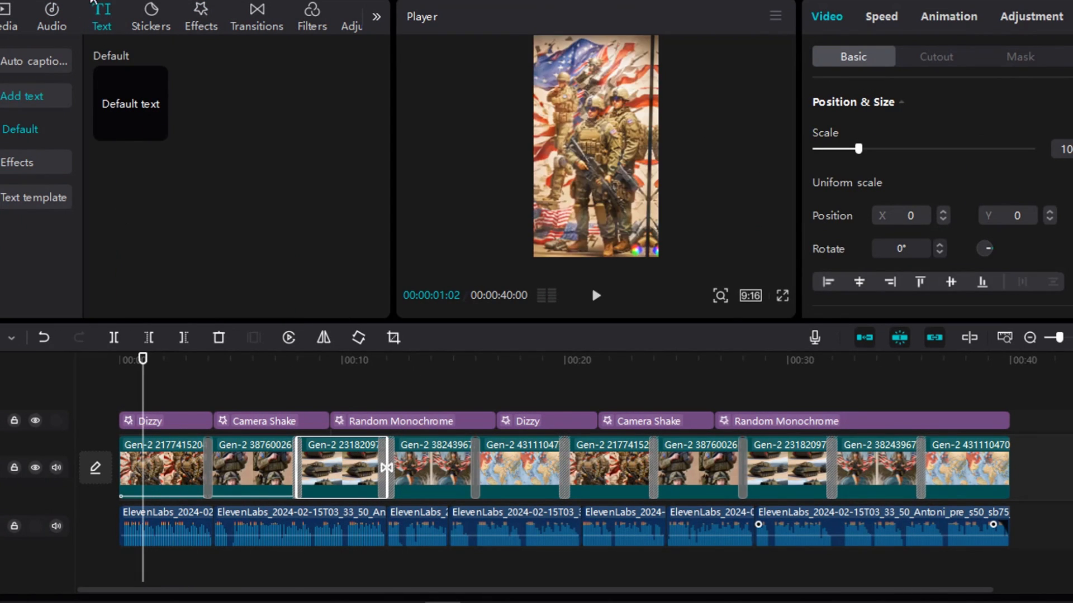
click(26, 62)
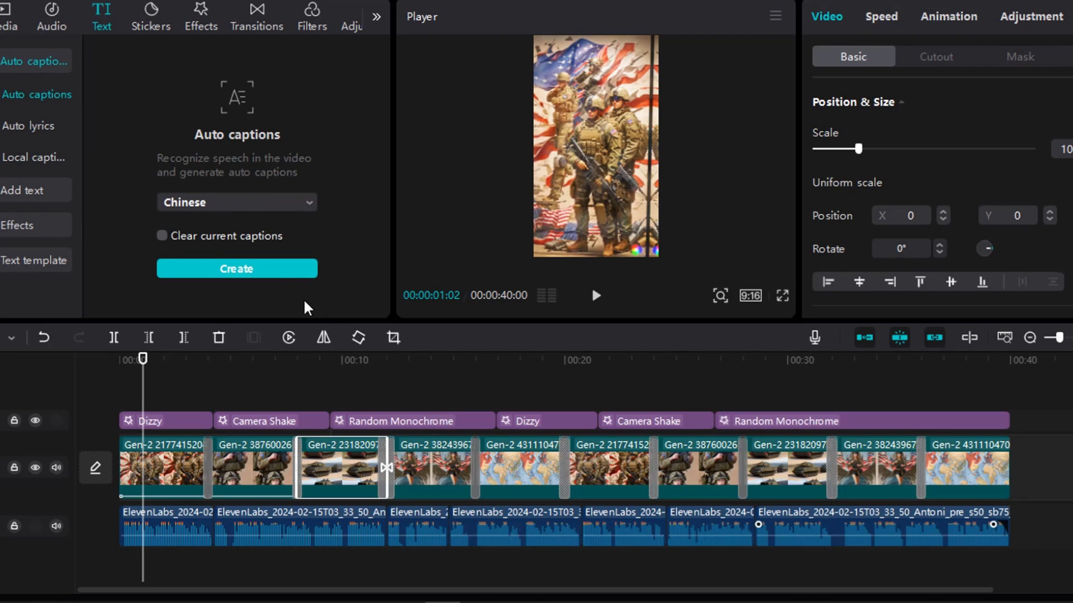
click(241, 204)
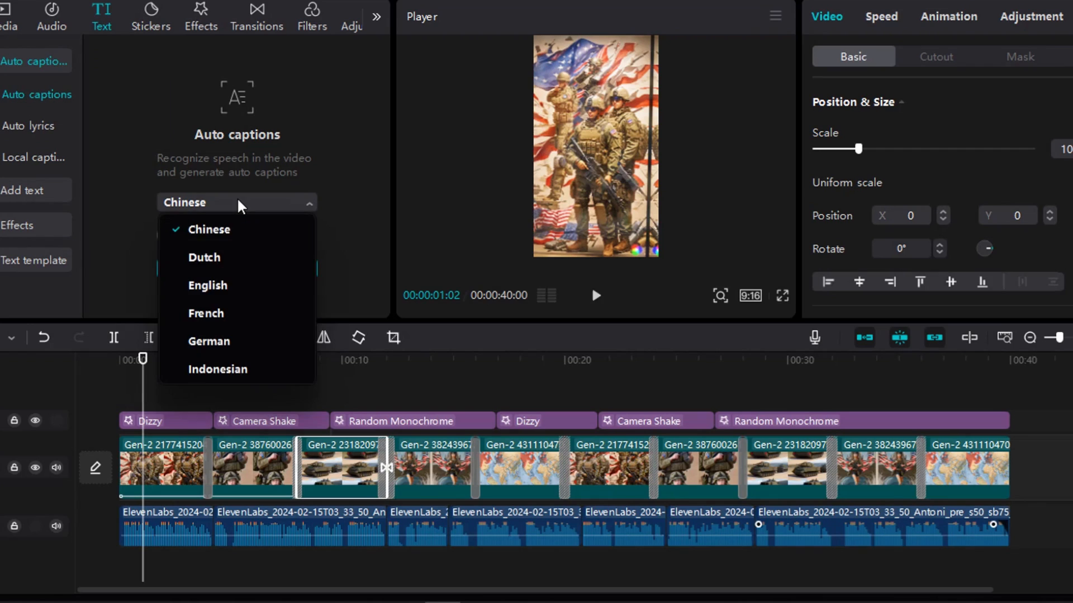
click(212, 287)
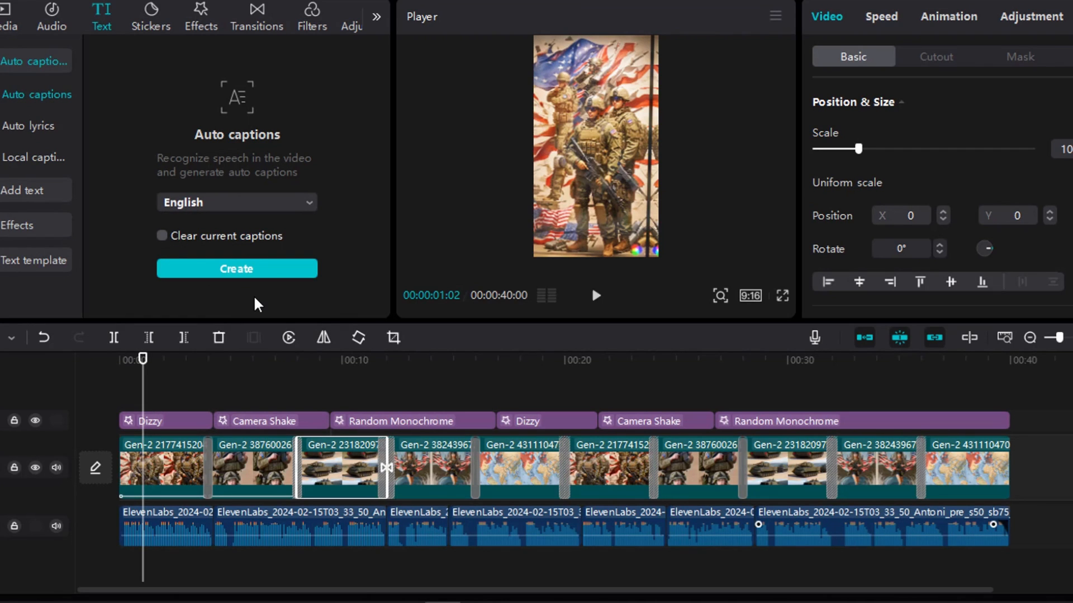
click(250, 285)
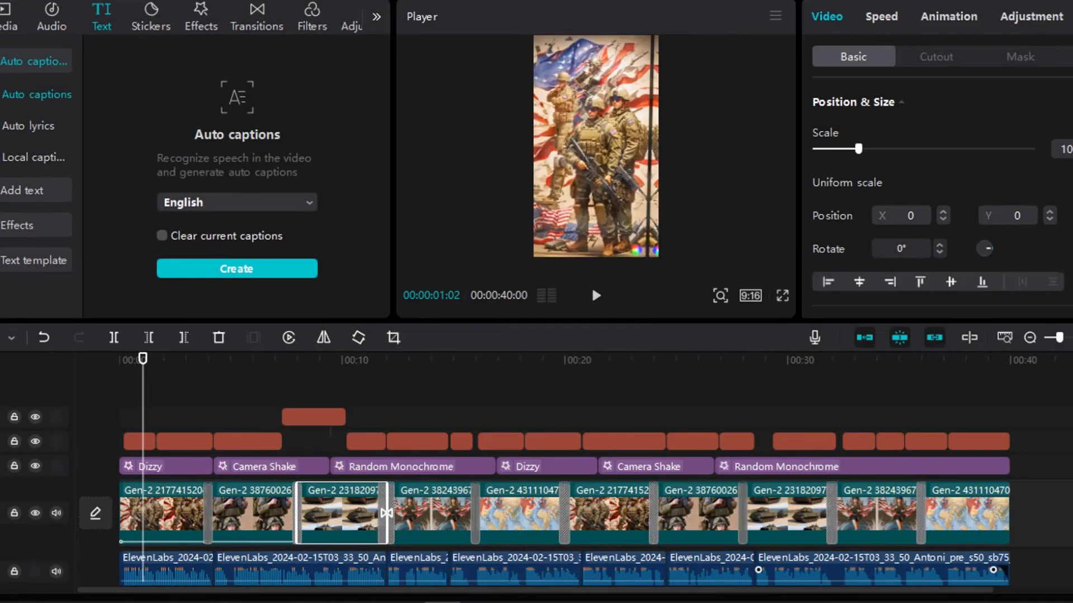
- Apply the BROWN text template to all captions, enlarge and raise them slightly in the frame, and preview them
drag(142, 370, 355, 370)
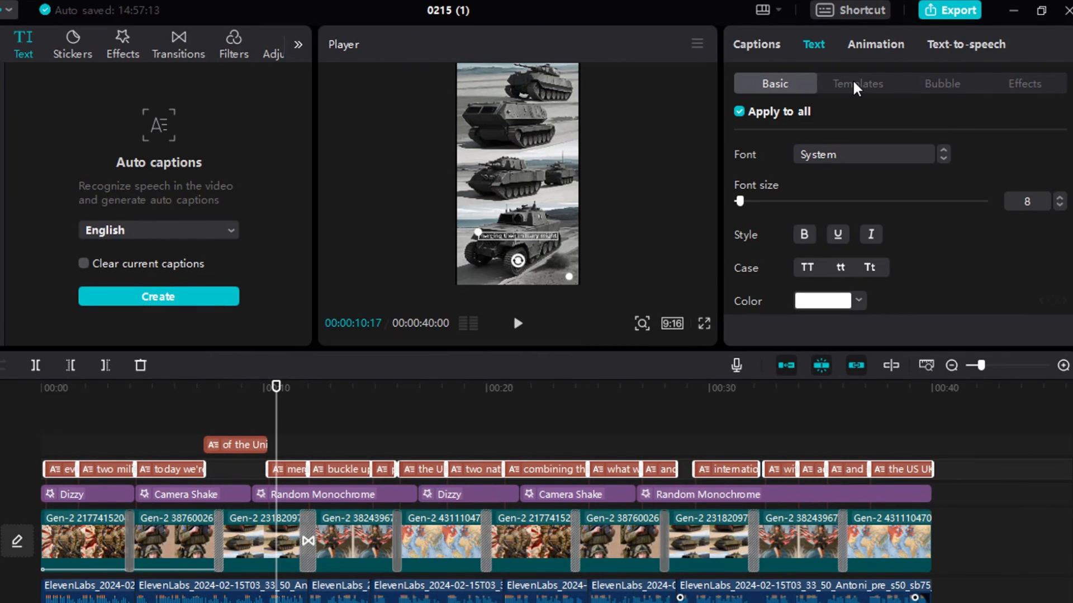
click(855, 85)
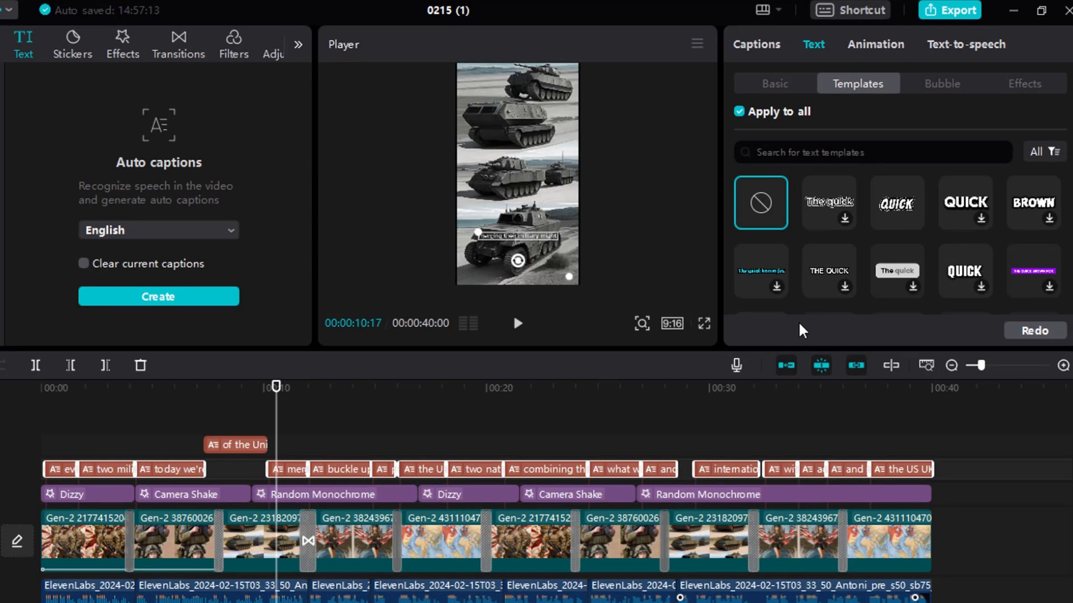
click(1050, 220)
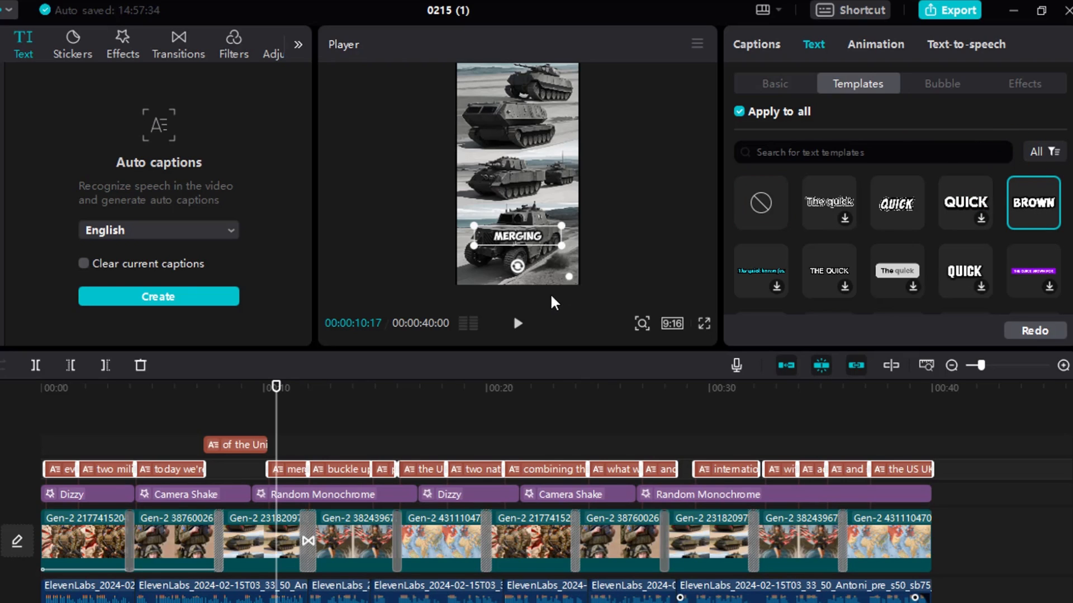
drag(561, 245, 593, 268)
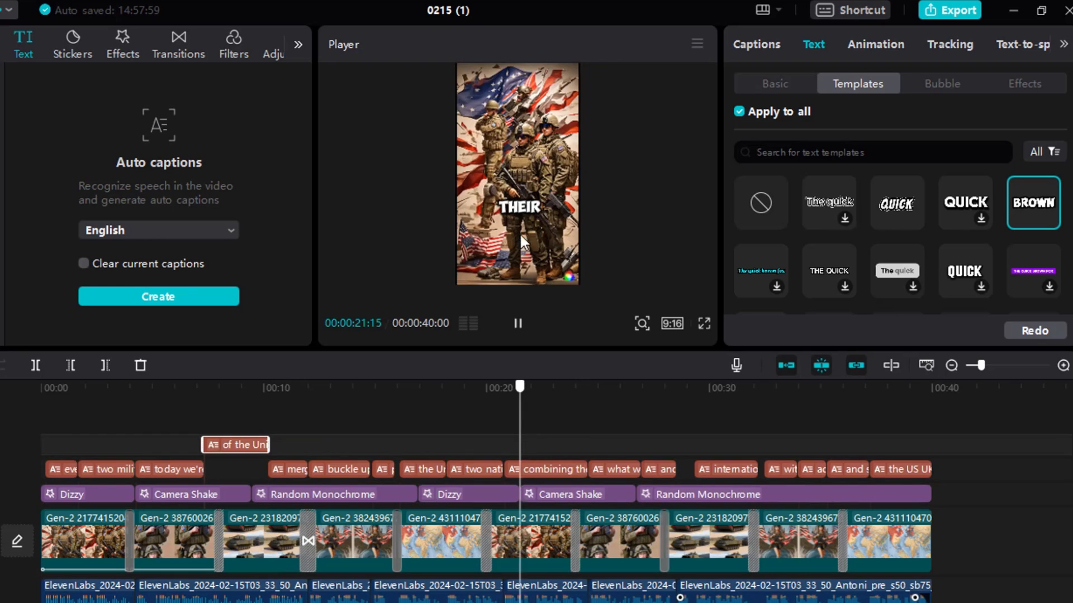
drag(524, 491, 637, 475)
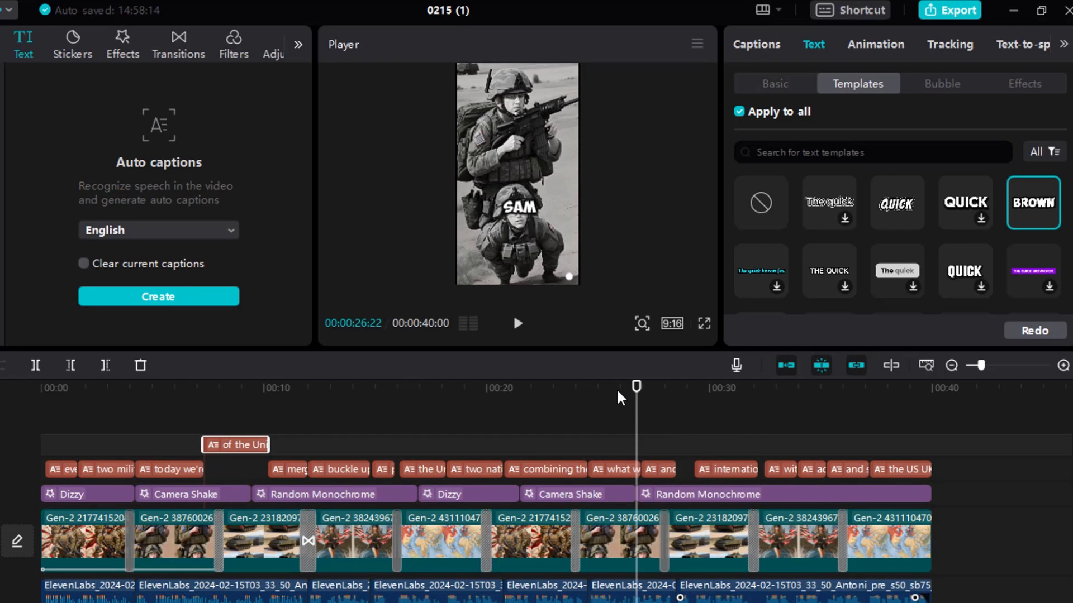
- Export the video under the title ff, choosing the Tech folder on New Volume (F:) as the destination
click(949, 11)
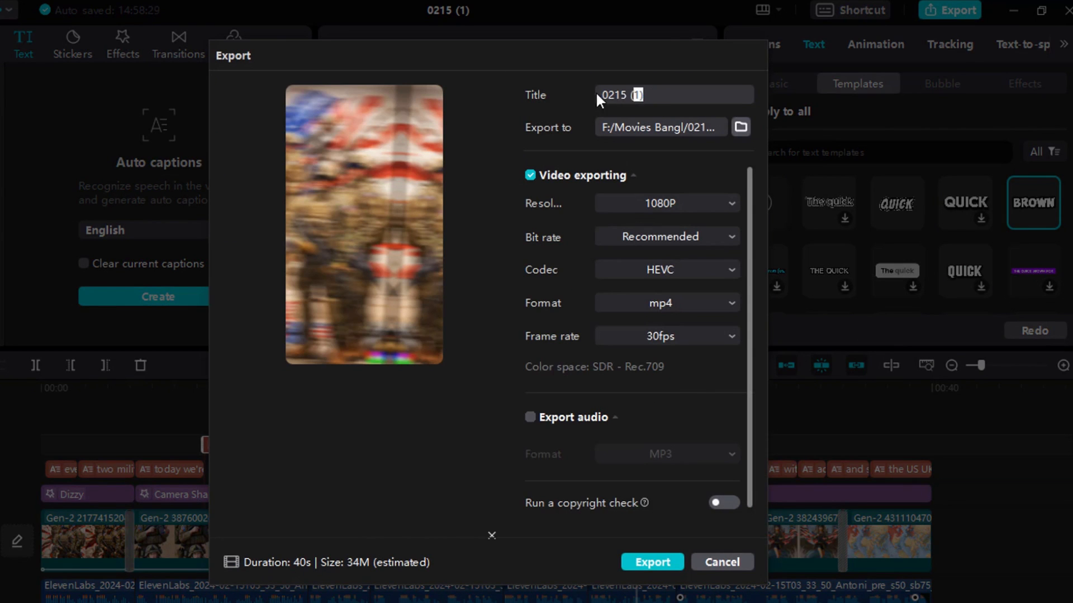
text(ff)
click(739, 131)
click(6, 391)
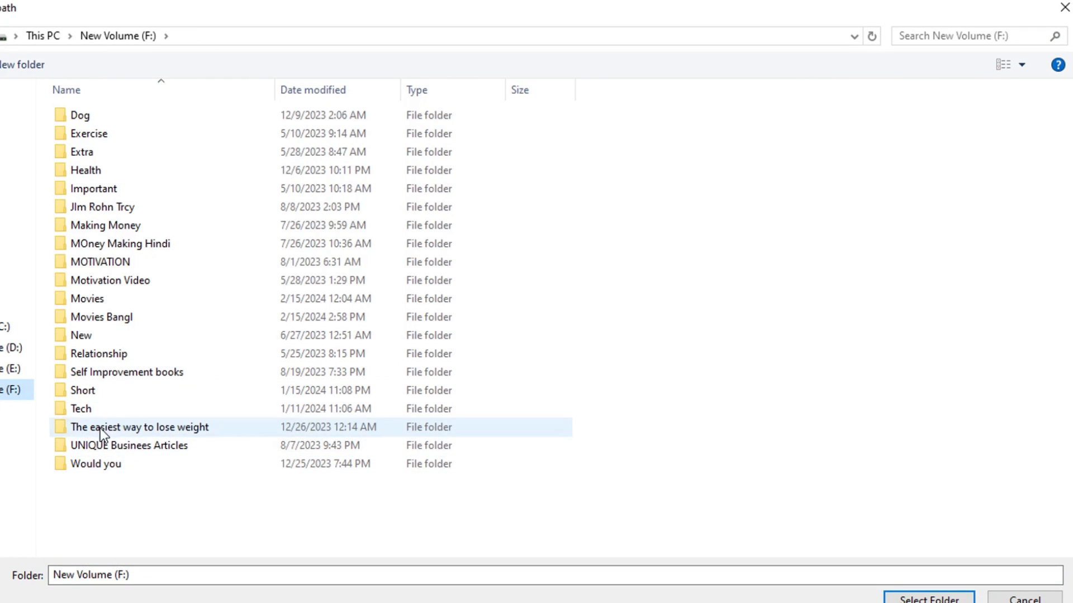
double_click(84, 410)
click(917, 598)
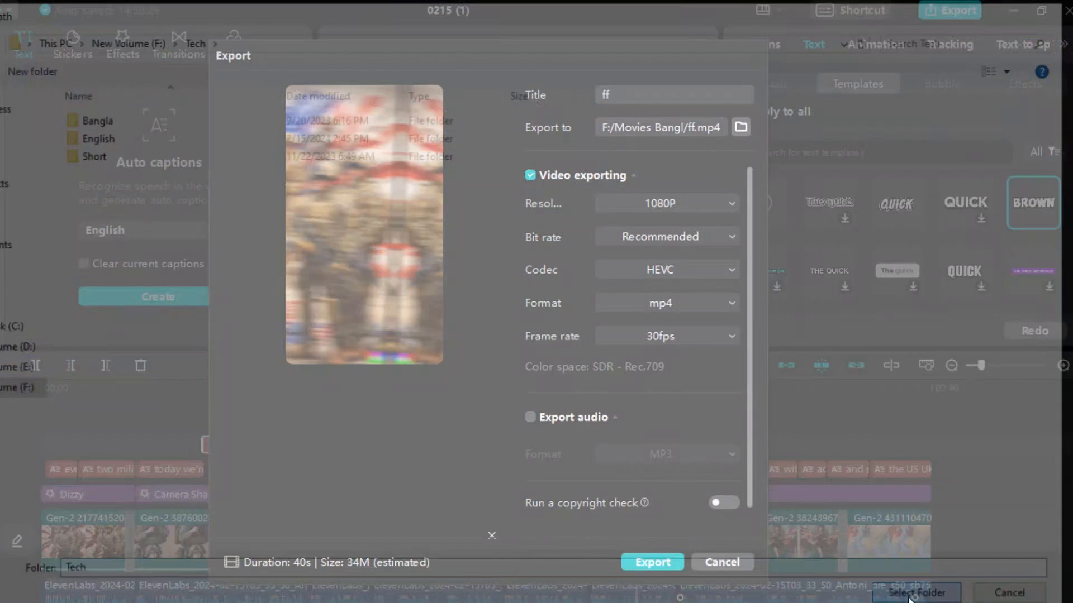
click(652, 562)
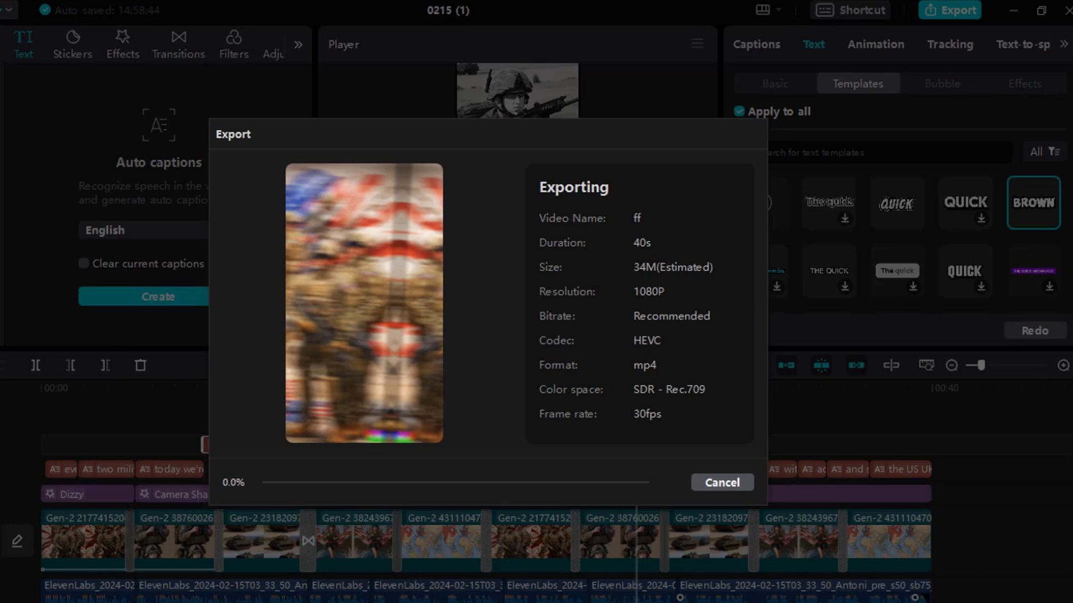